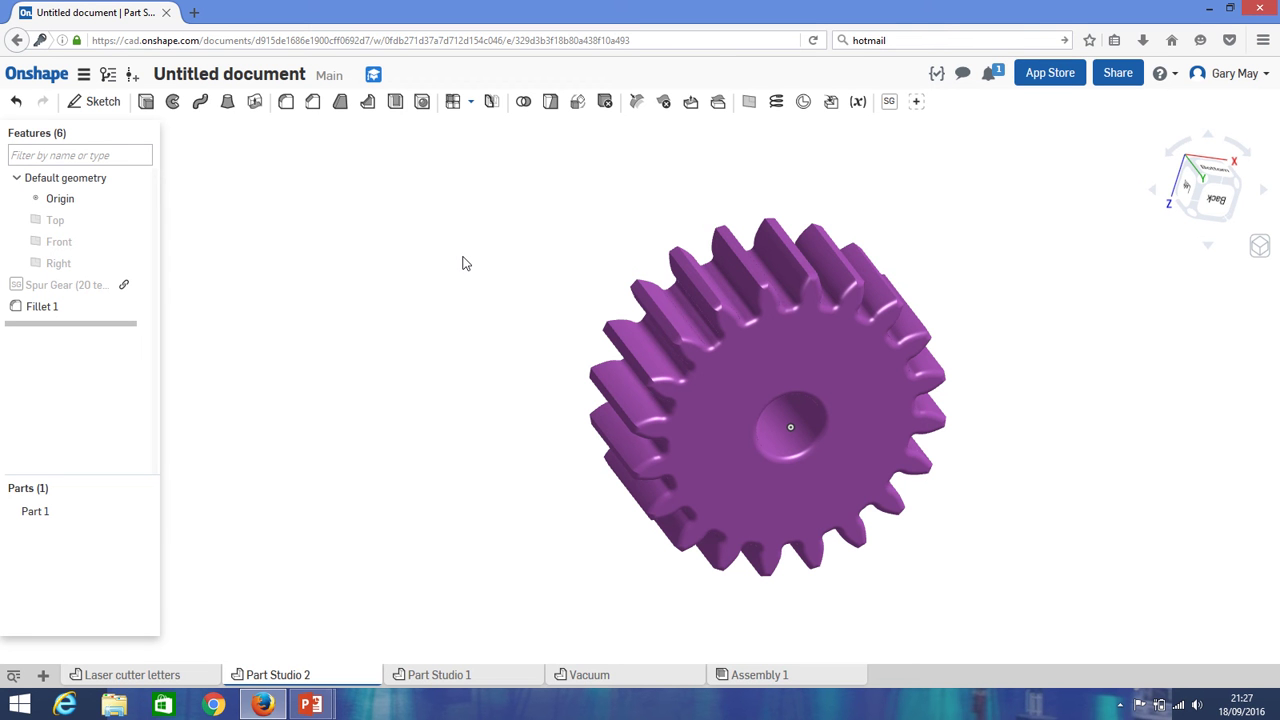
Add a new empty Part Studio 3 to the document
right_click_drag(730, 385, 688, 237)
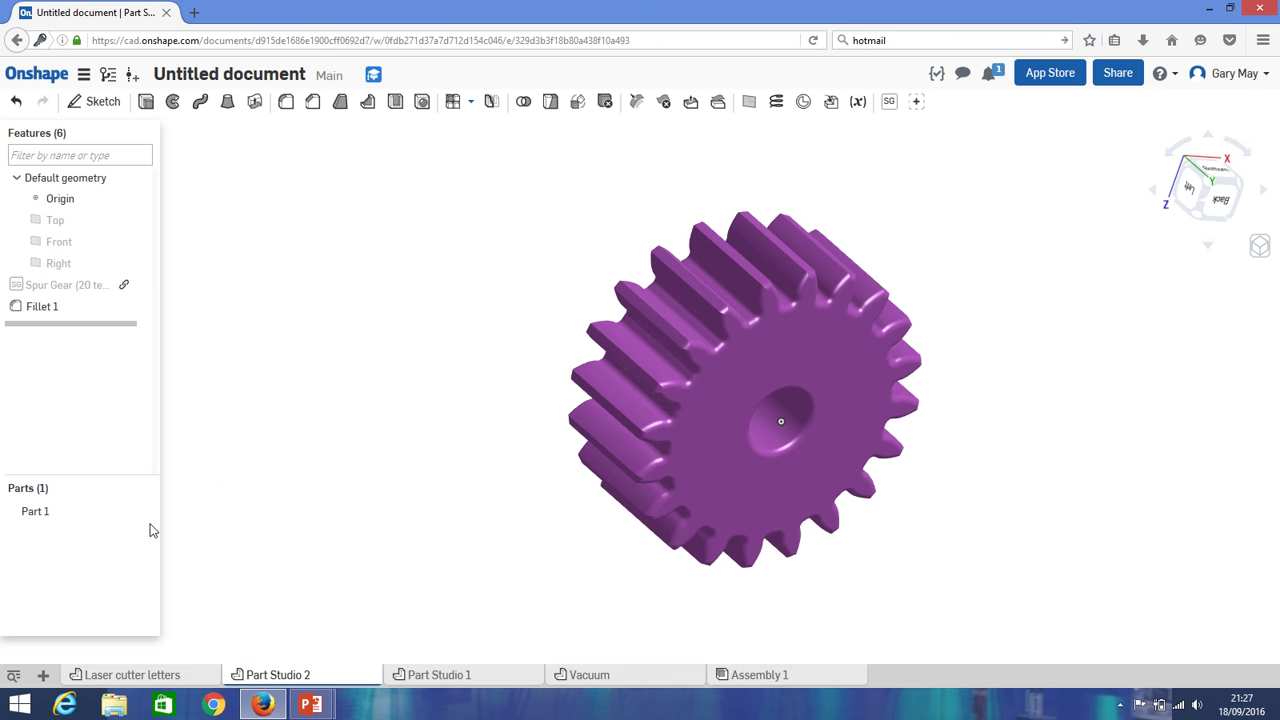
left_click(43, 680)
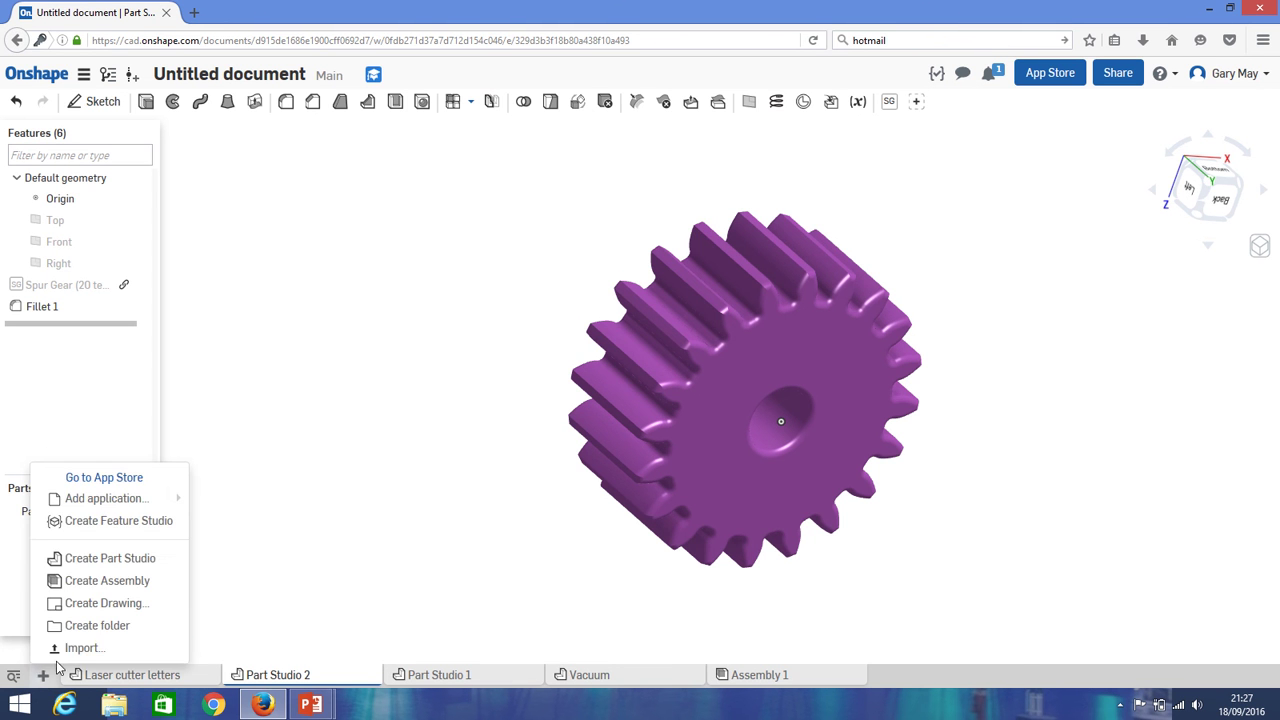
left_click(112, 566)
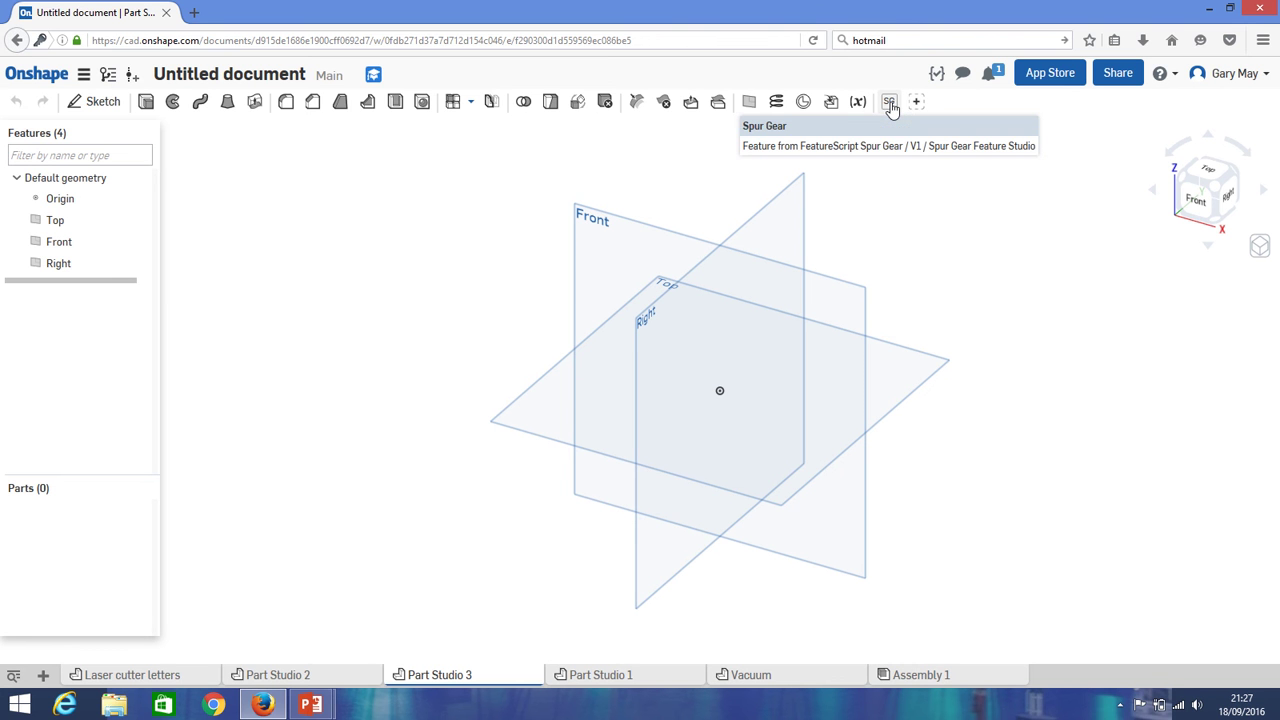
Insert a 25-tooth Spur Gear (25 mm pitch diameter, 5 mm depth) and view it front-on, then isometric
left_click(890, 104)
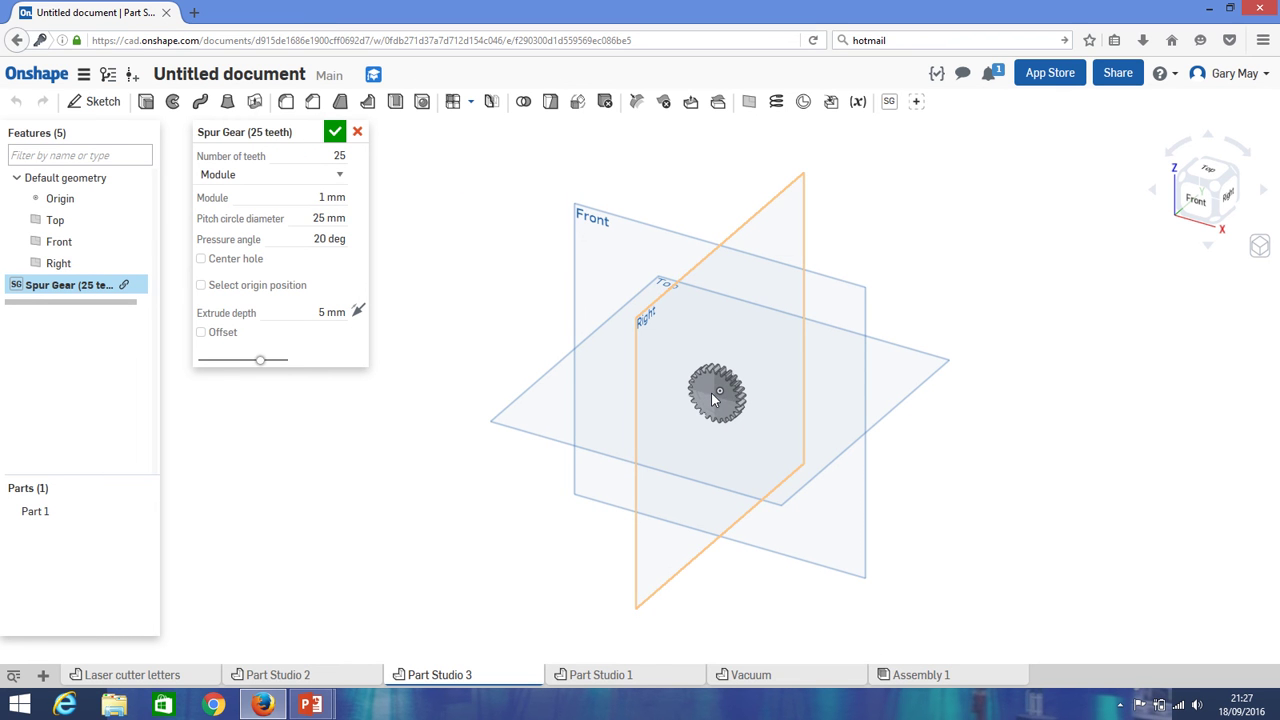
scroll(712, 393, "up", 10)
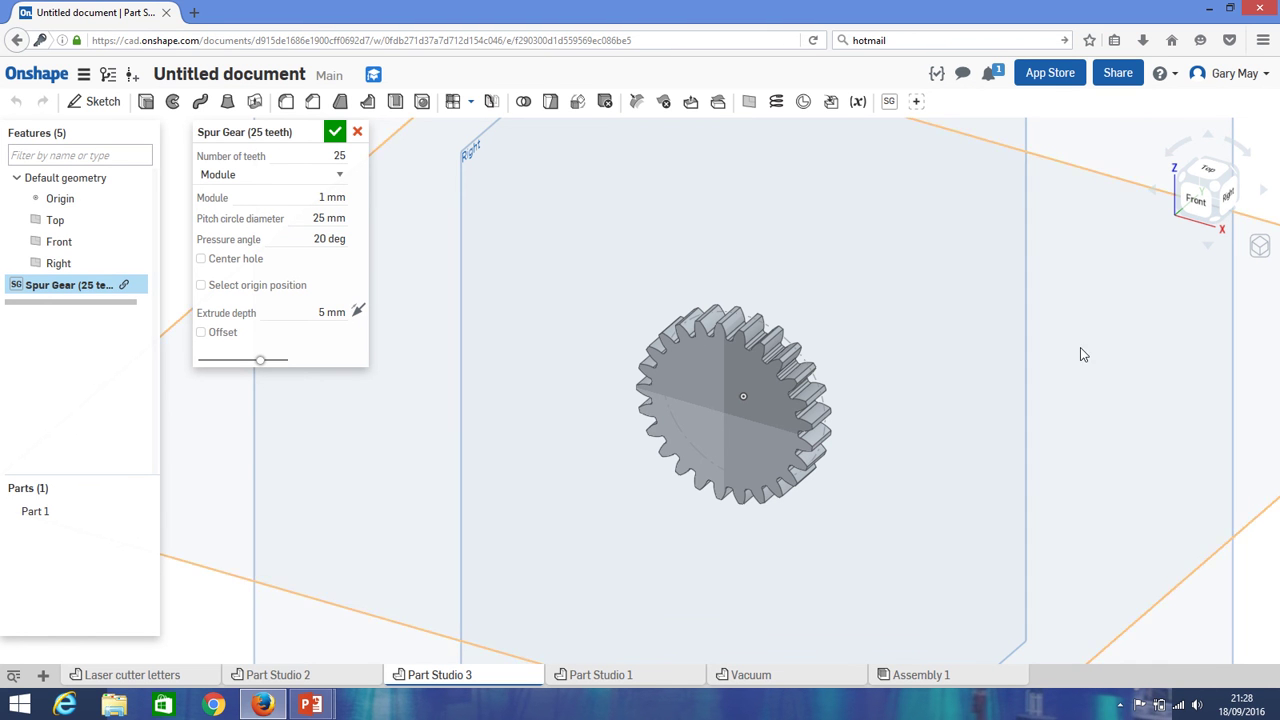
key("shift+1")
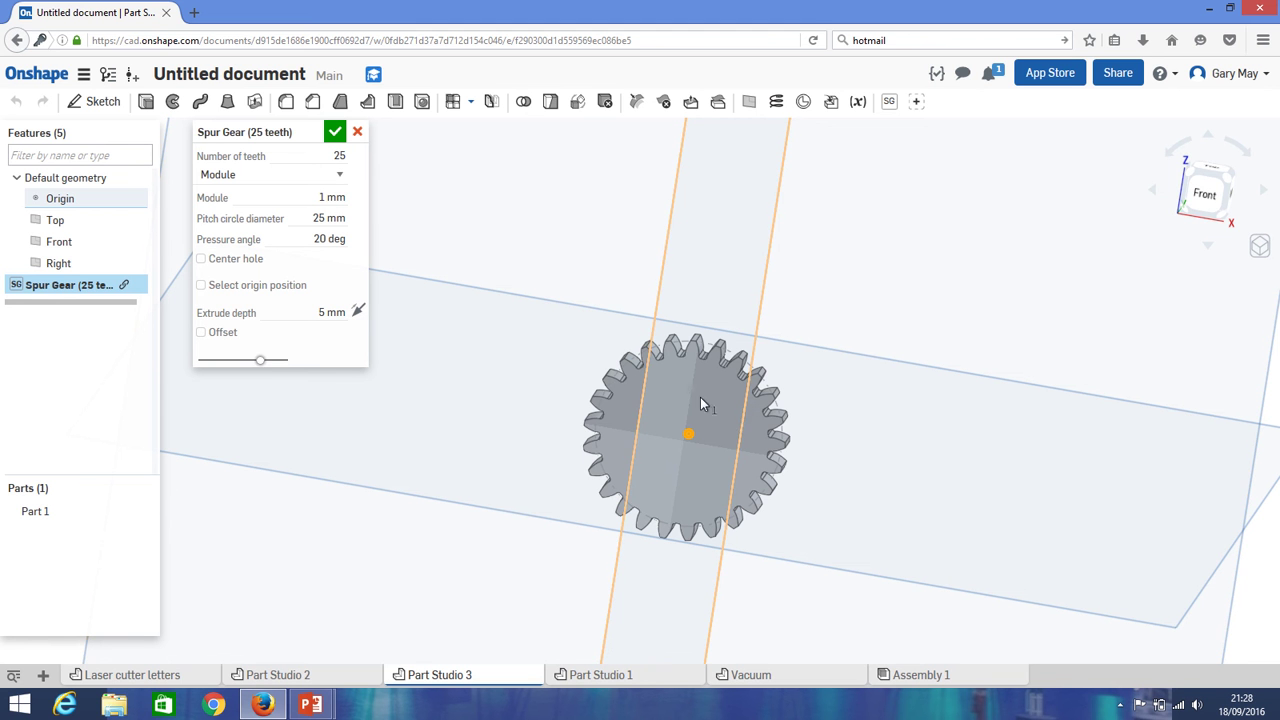
key("shift+7")
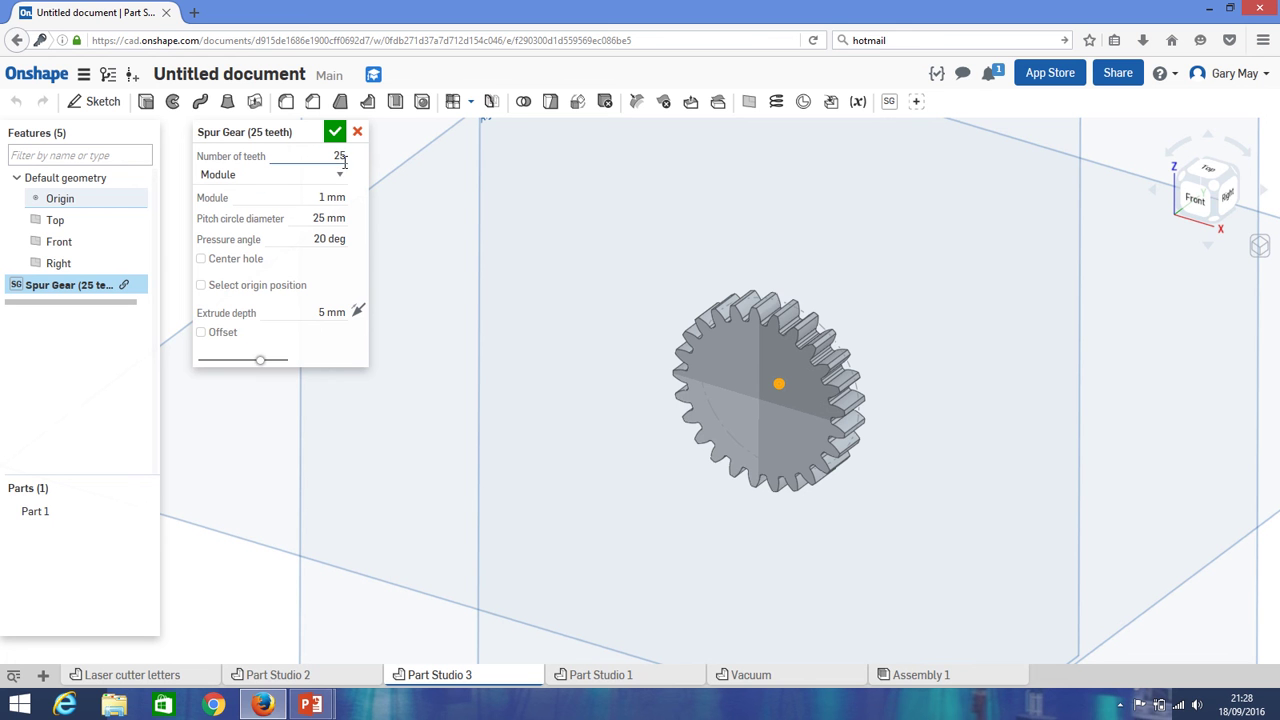
Change the gear to 22 teeth and a 30 mm pitch circle diameter
left_click(349, 155)
key("Return")
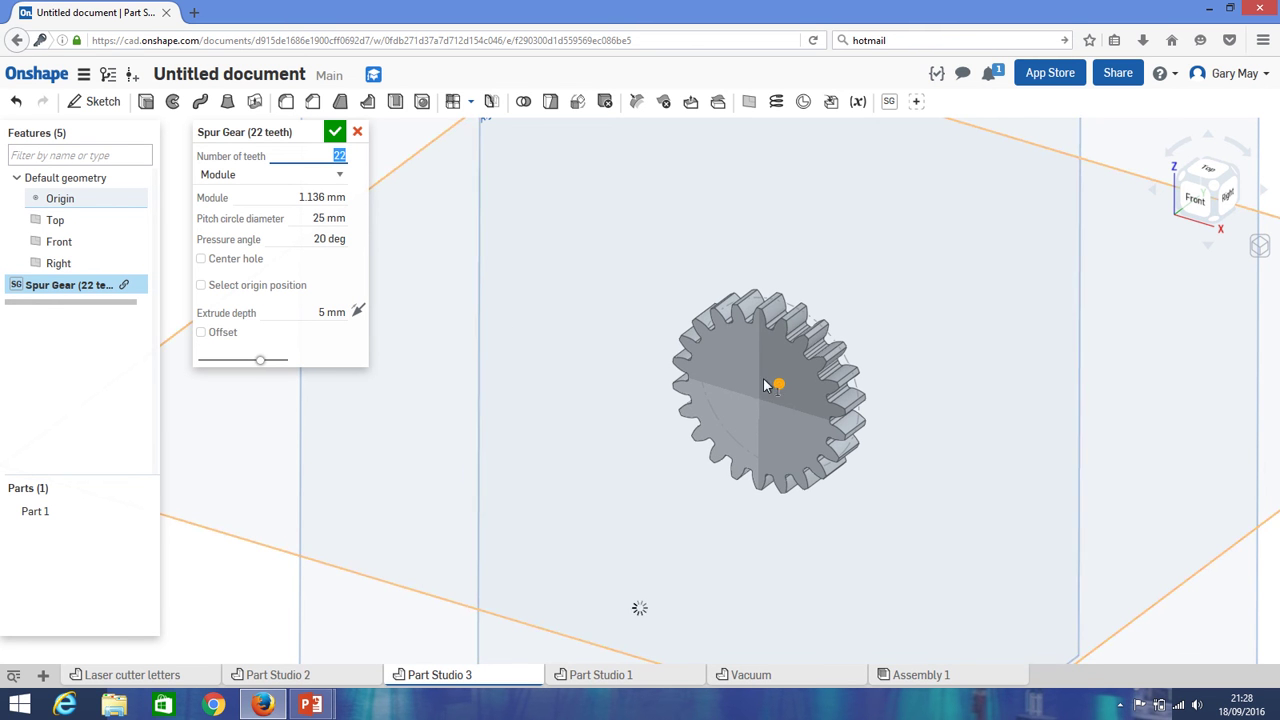
left_click(325, 217)
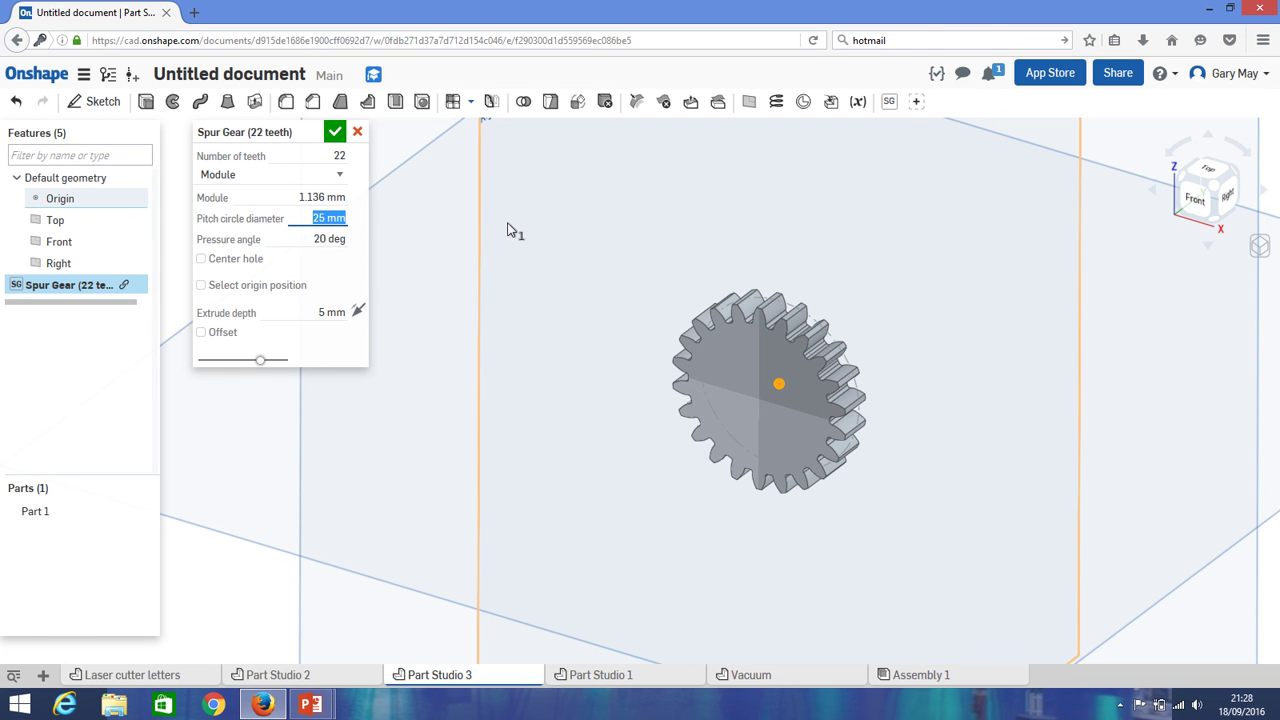
type("30")
key("Return")
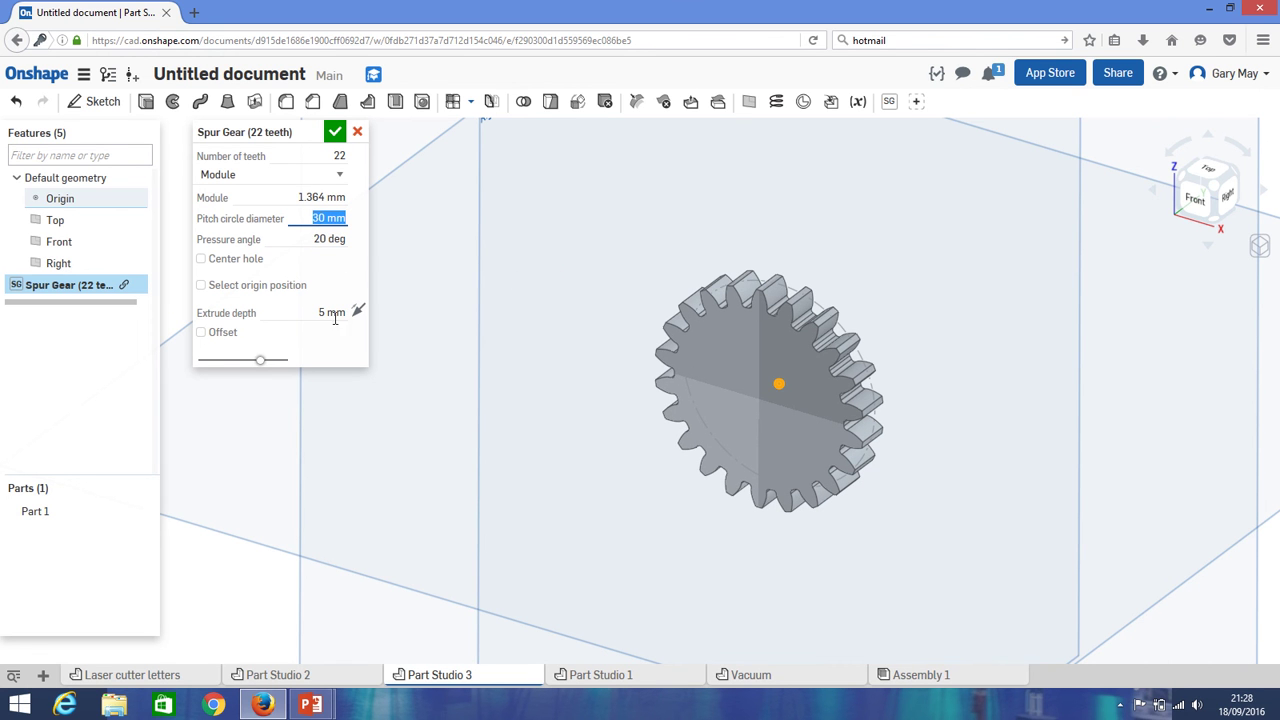
right_click_drag(722, 343, 729, 318)
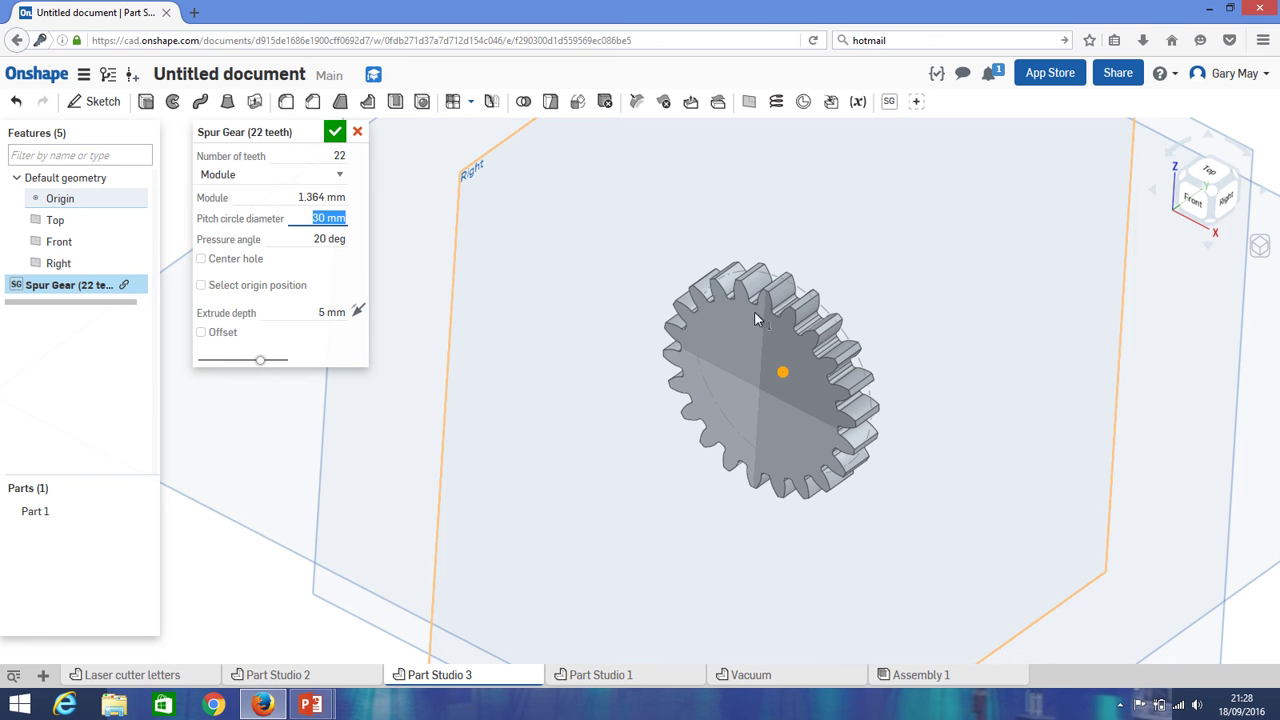
Set the gear's extrude depth to 10 mm
right_click_drag(748, 318, 723, 334)
left_click(335, 310)
type("10")
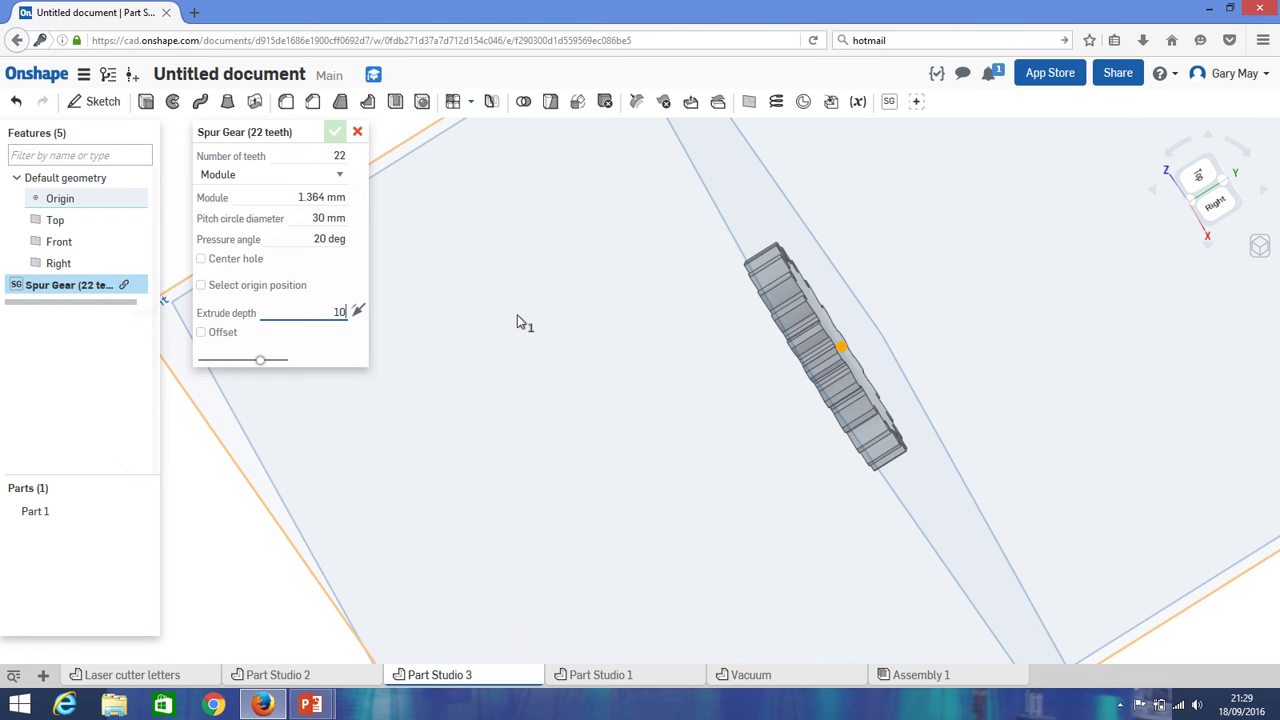
key("Return")
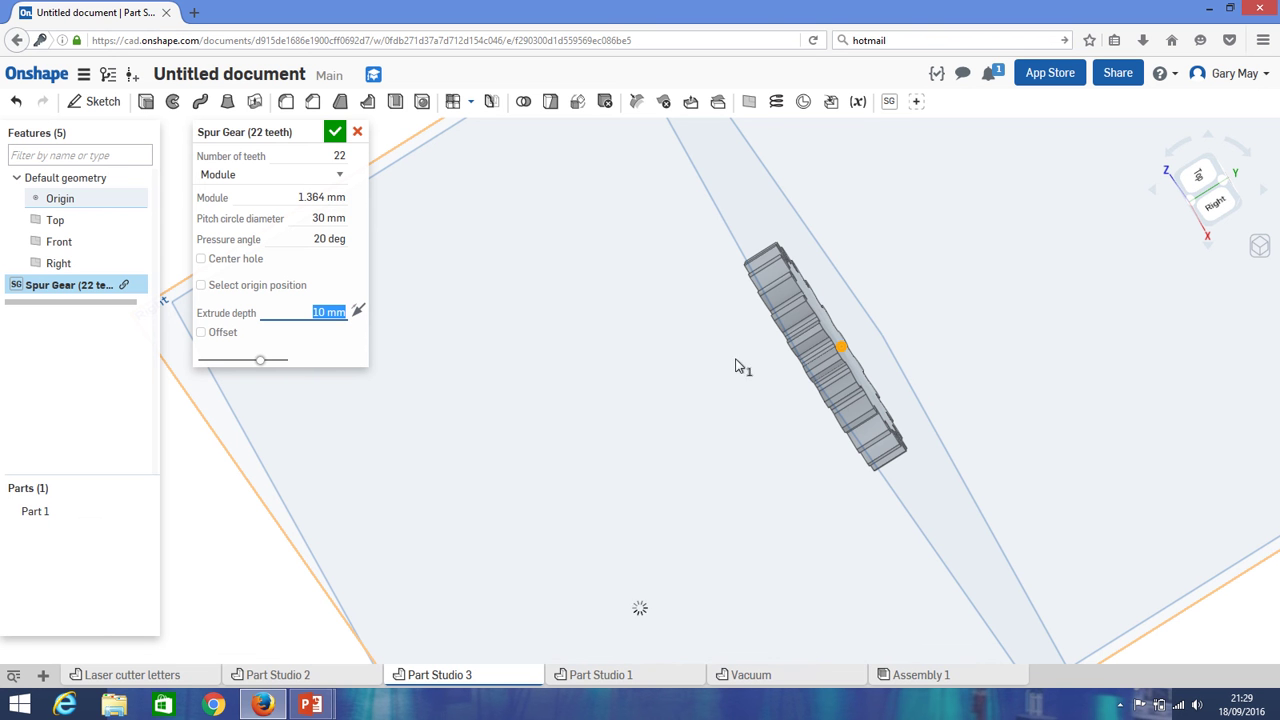
key("shift+7")
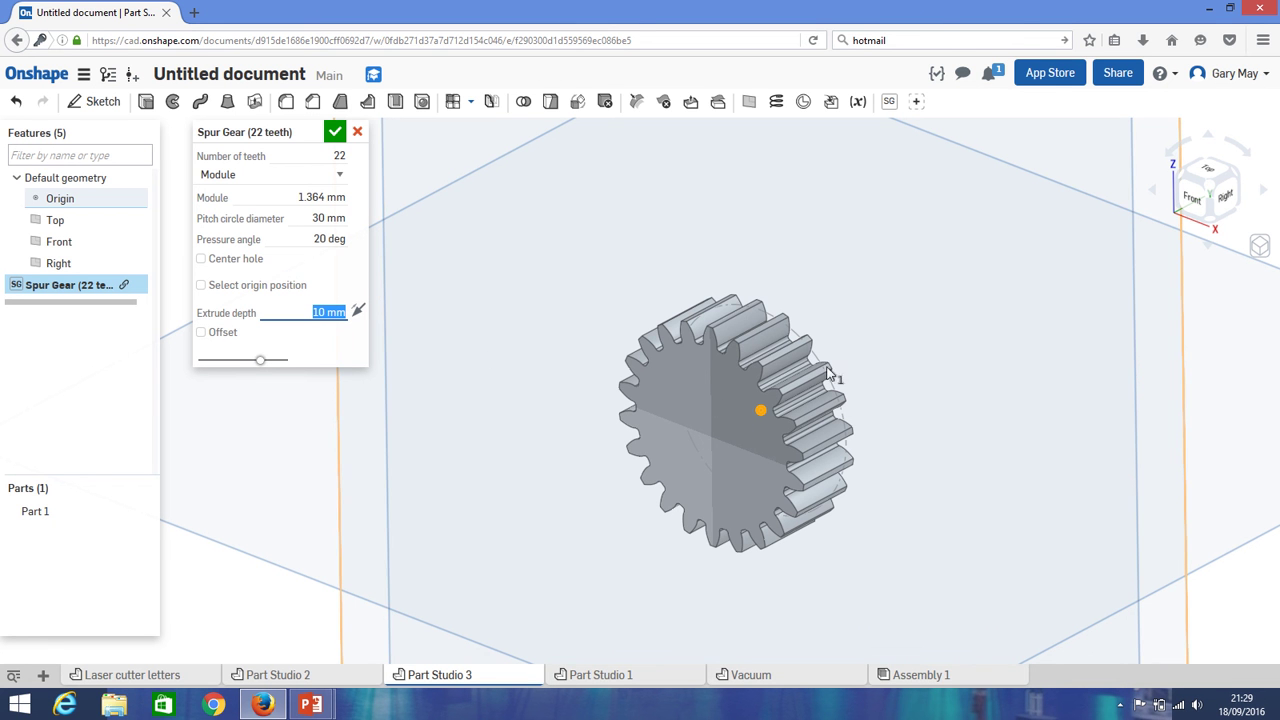
Enable a 5 mm diameter centre hole through the gear
left_click(202, 261)
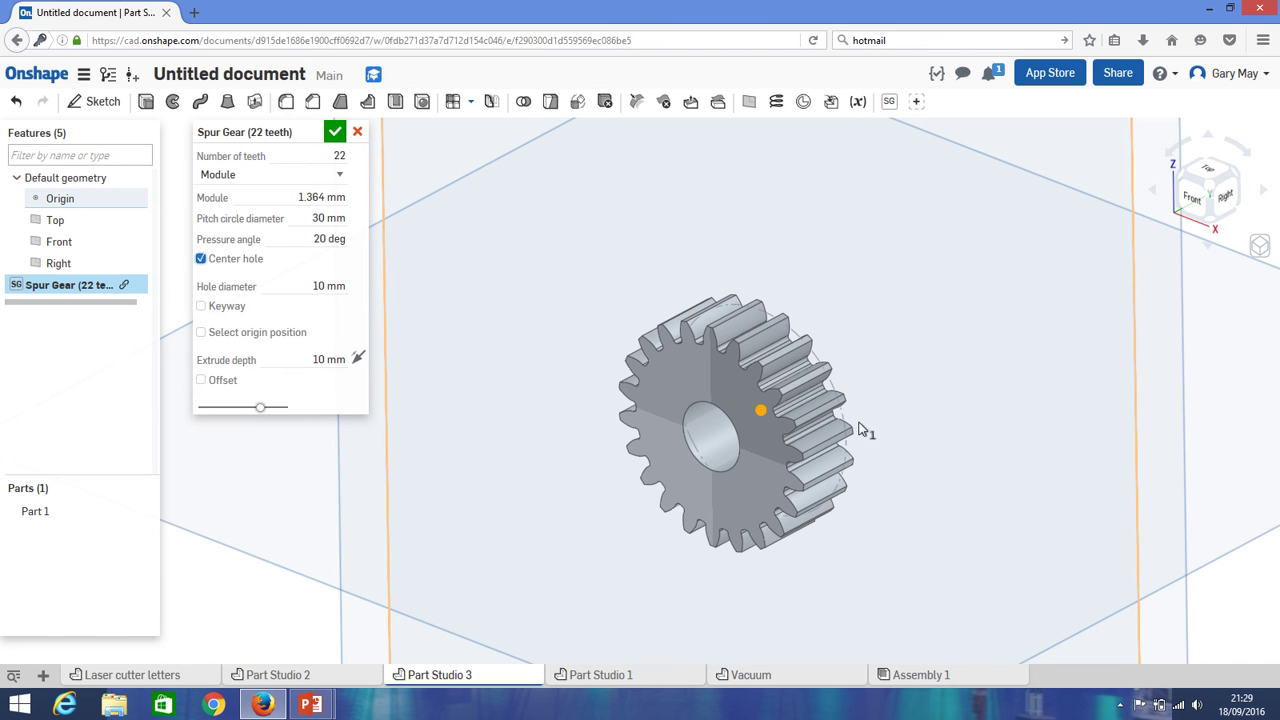
left_click(328, 290)
type("5")
key("Return")
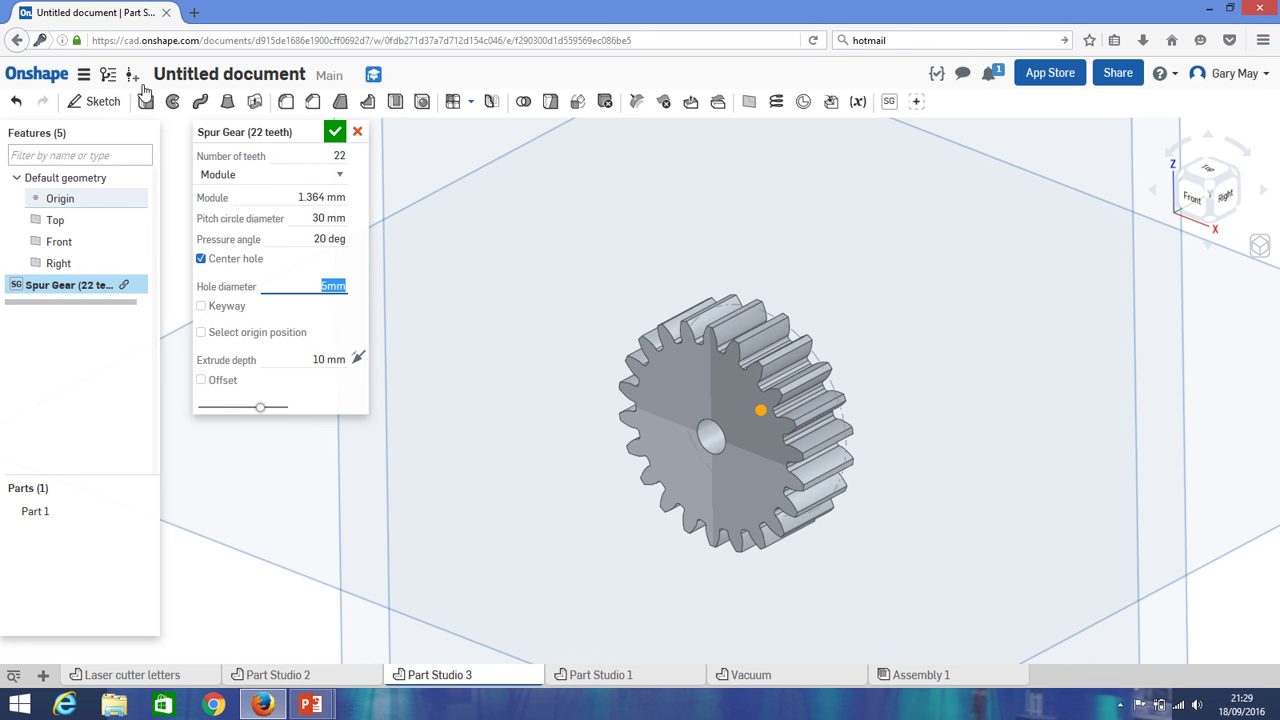
Review the workspace units in document options, keeping millimetres as the length unit
left_click(85, 78)
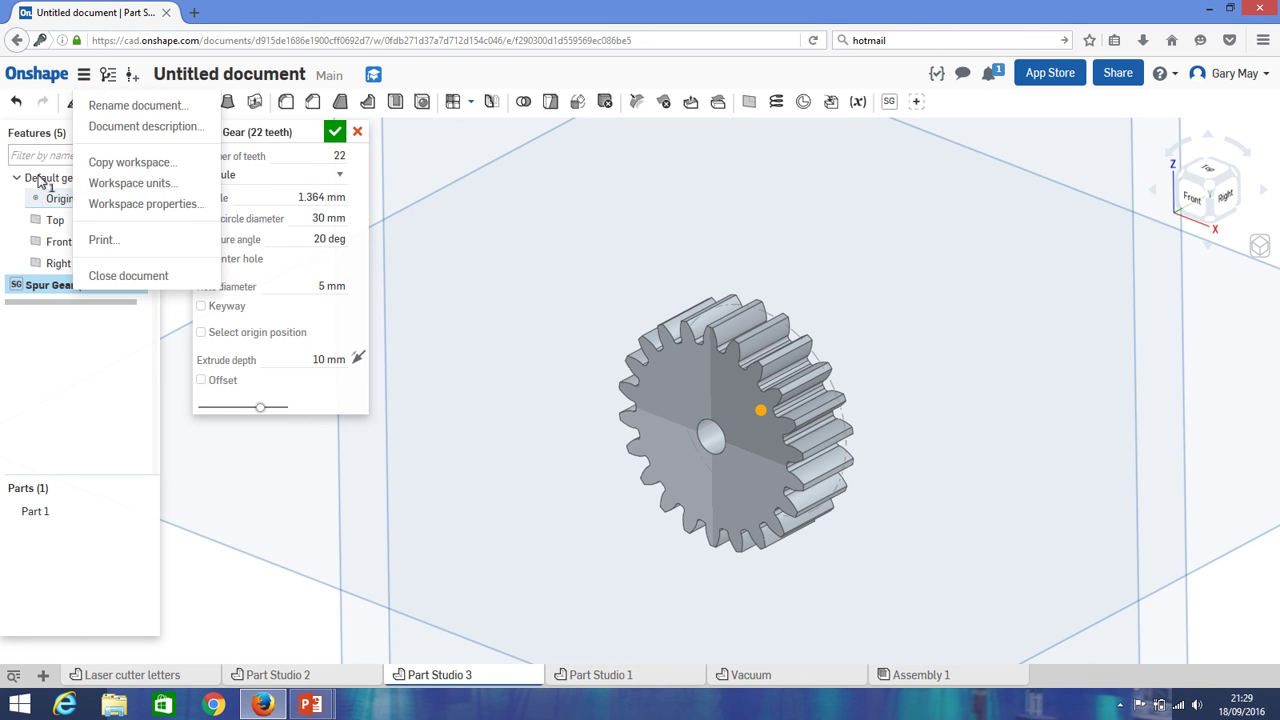
left_click(124, 184)
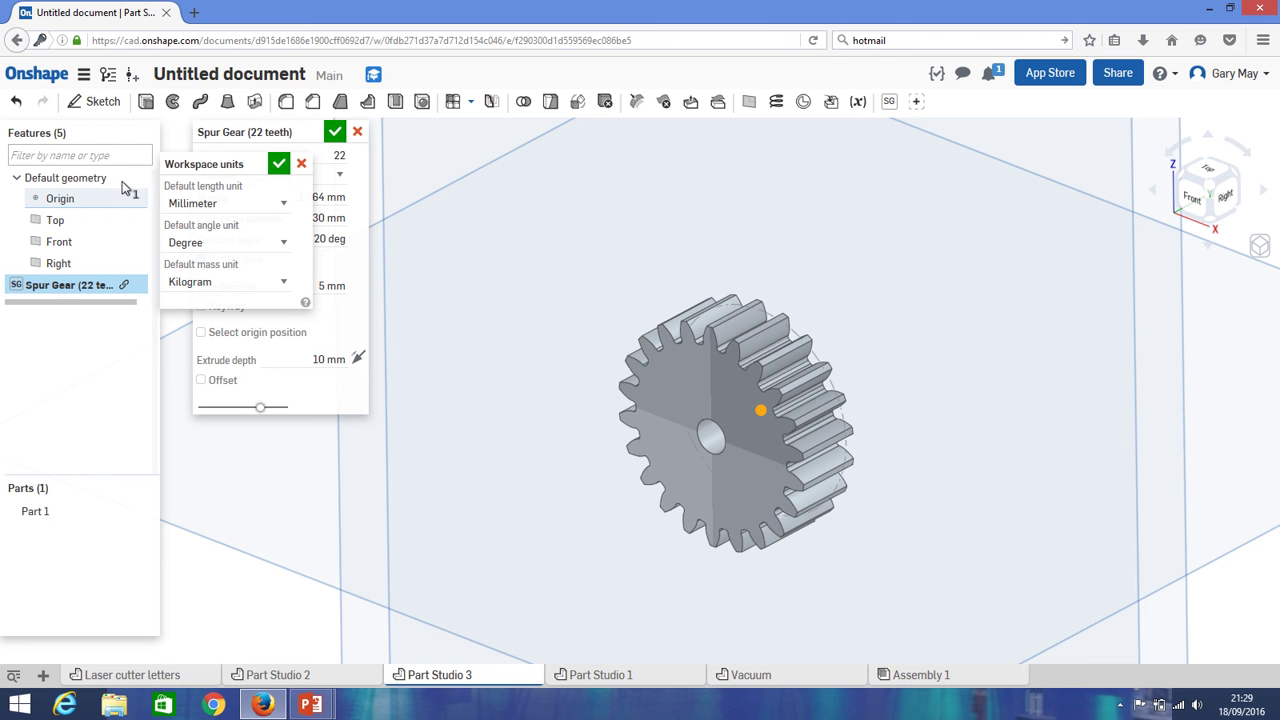
left_click(301, 163)
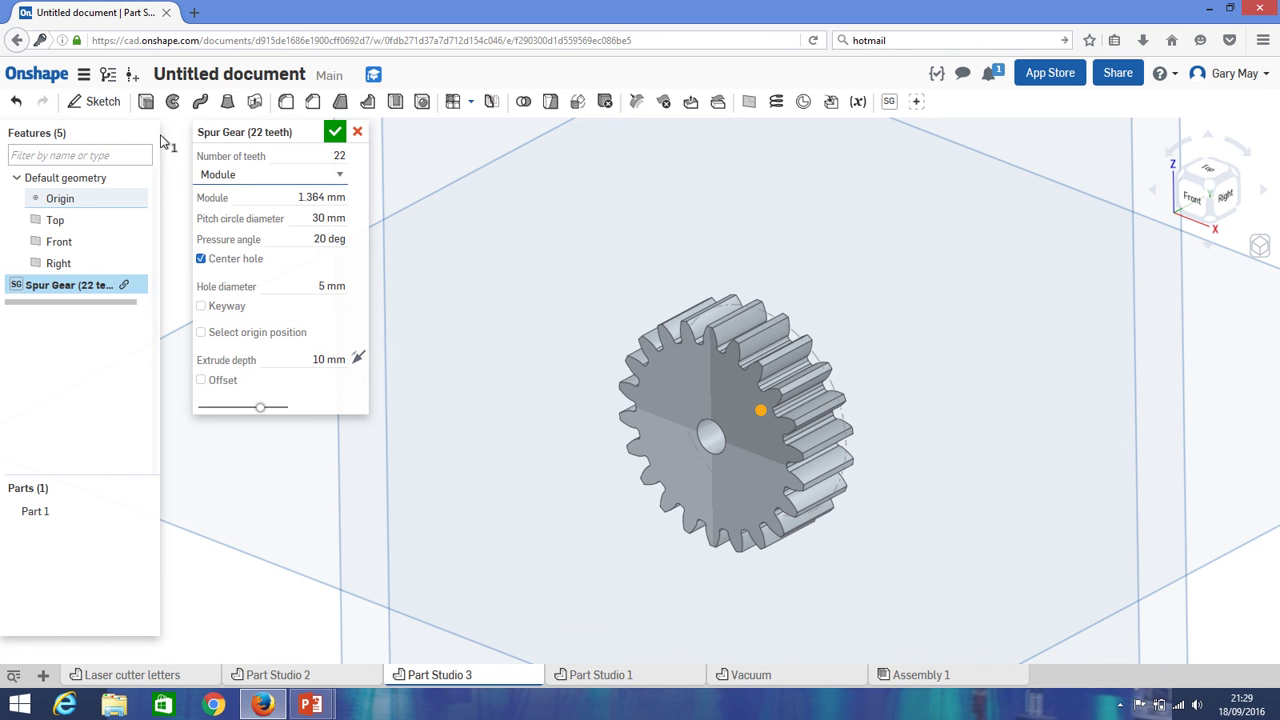
left_click(84, 75)
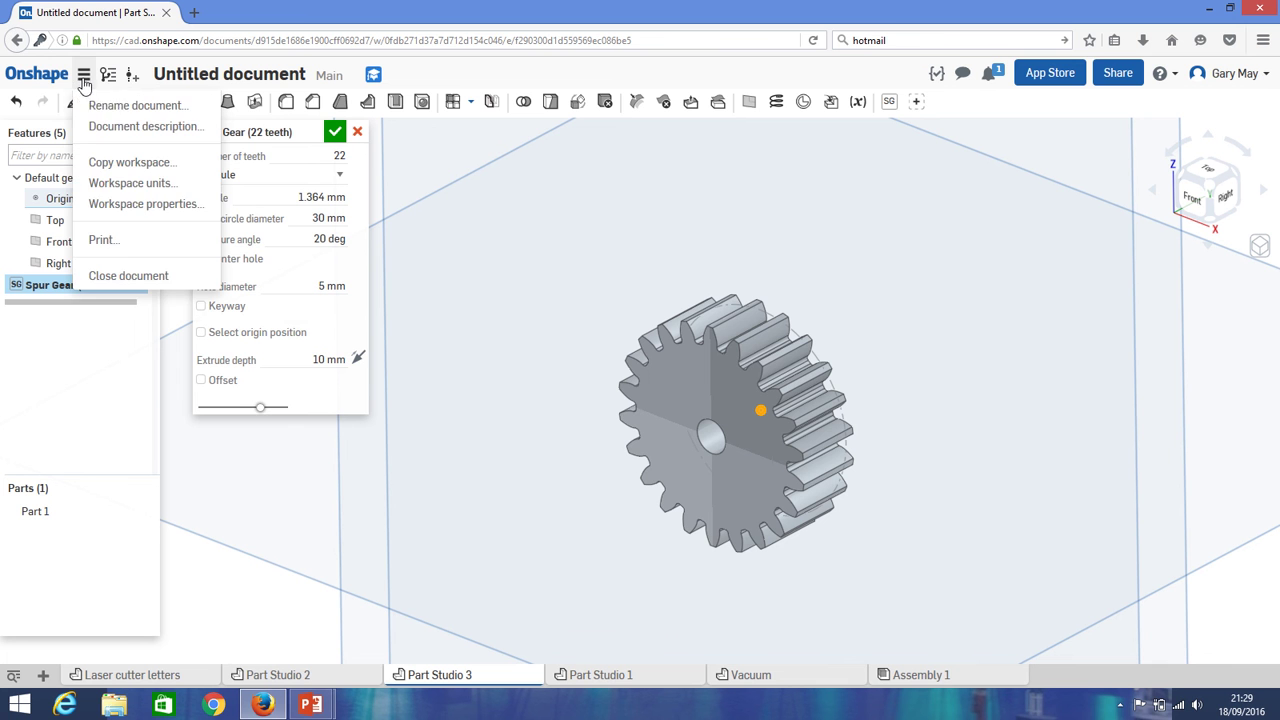
left_click(125, 183)
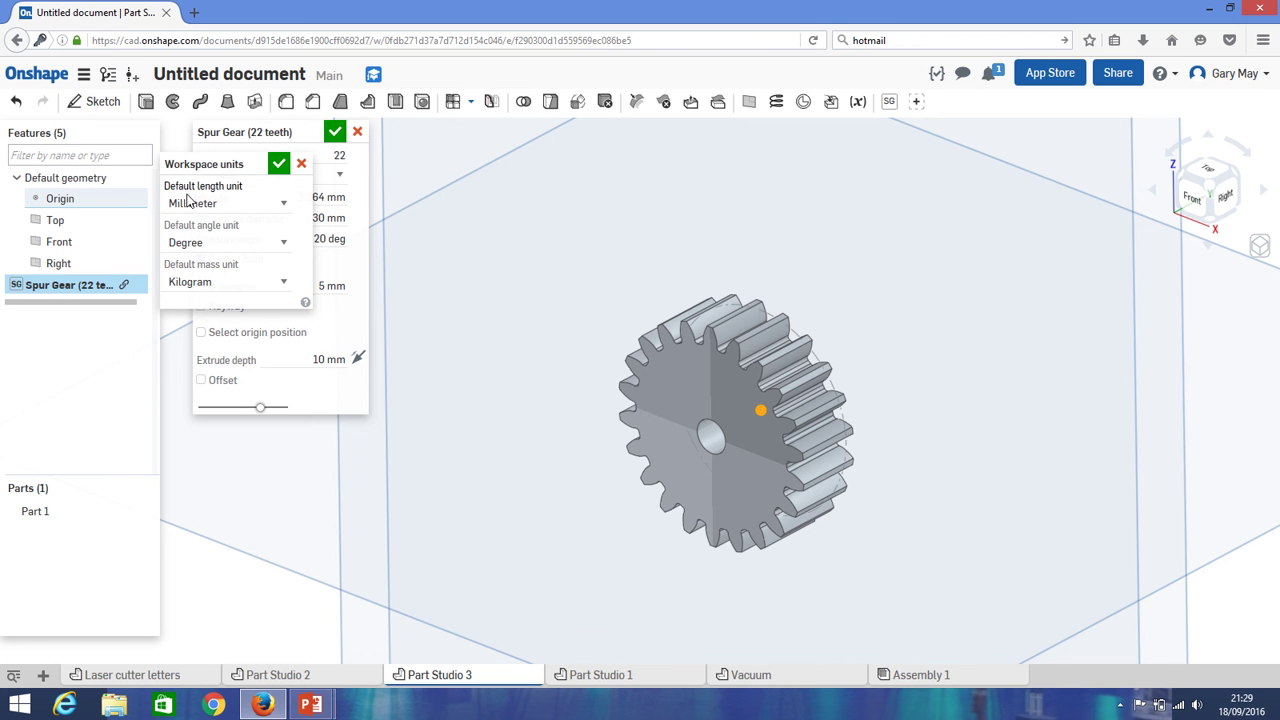
left_click(280, 204)
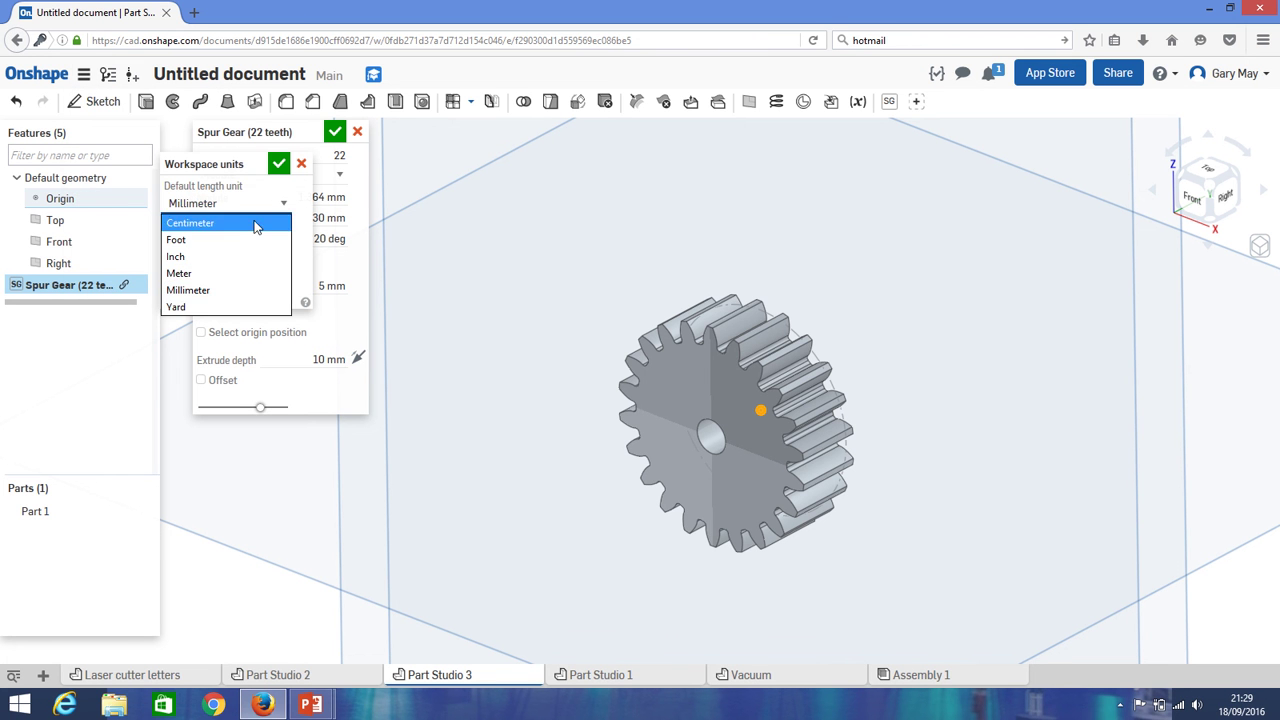
left_click(302, 166)
left_click(302, 166)
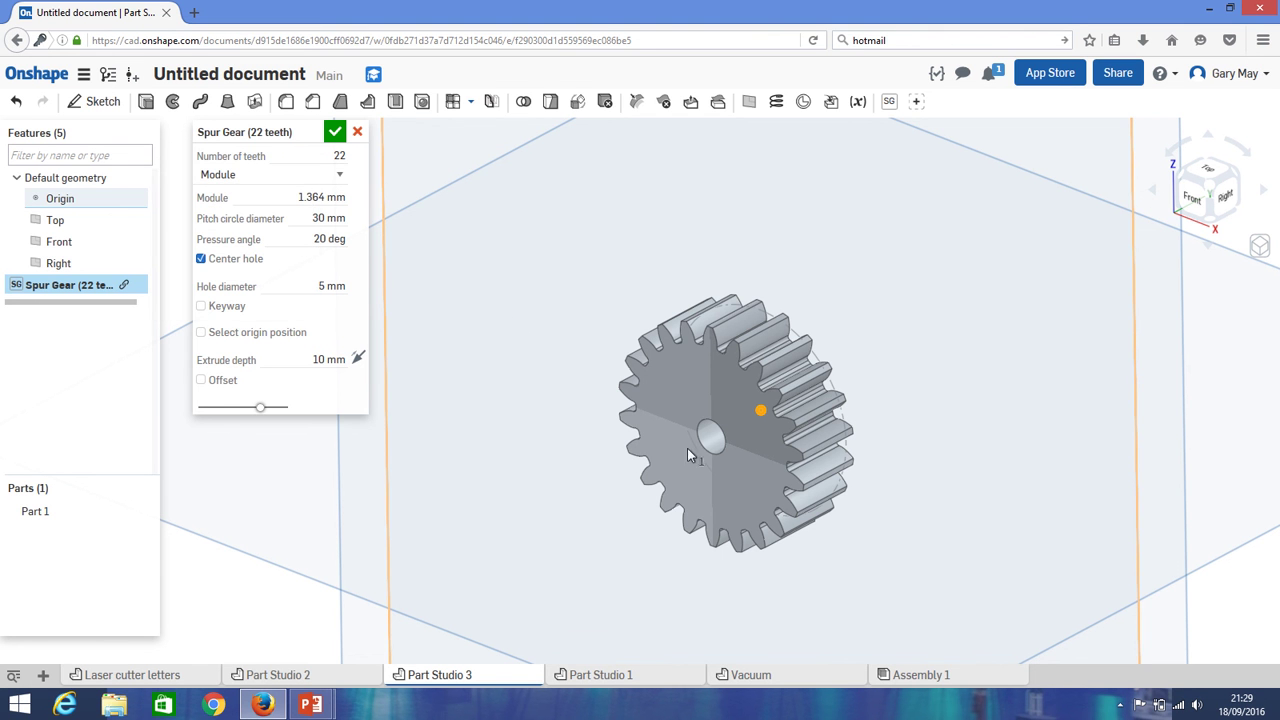
Accept the Spur Gear feature so the 22-tooth gear becomes Part 1
right_click_drag(690, 402, 671, 384)
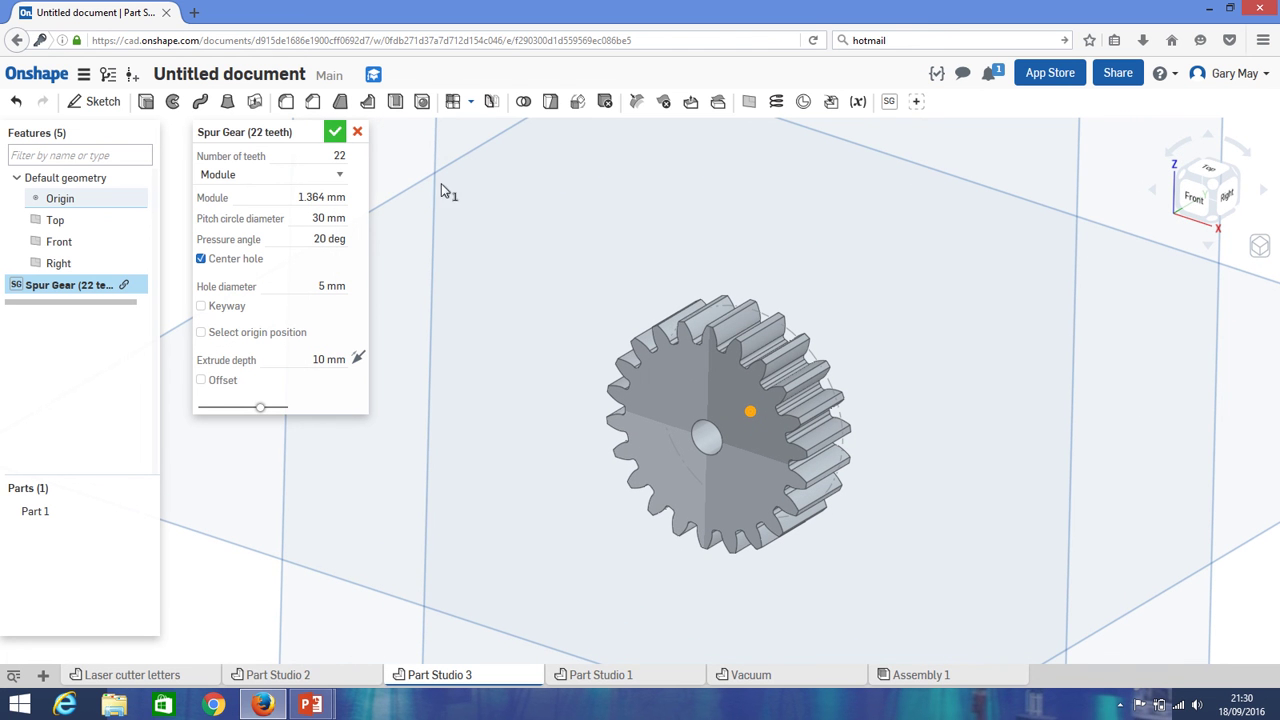
left_click(334, 135)
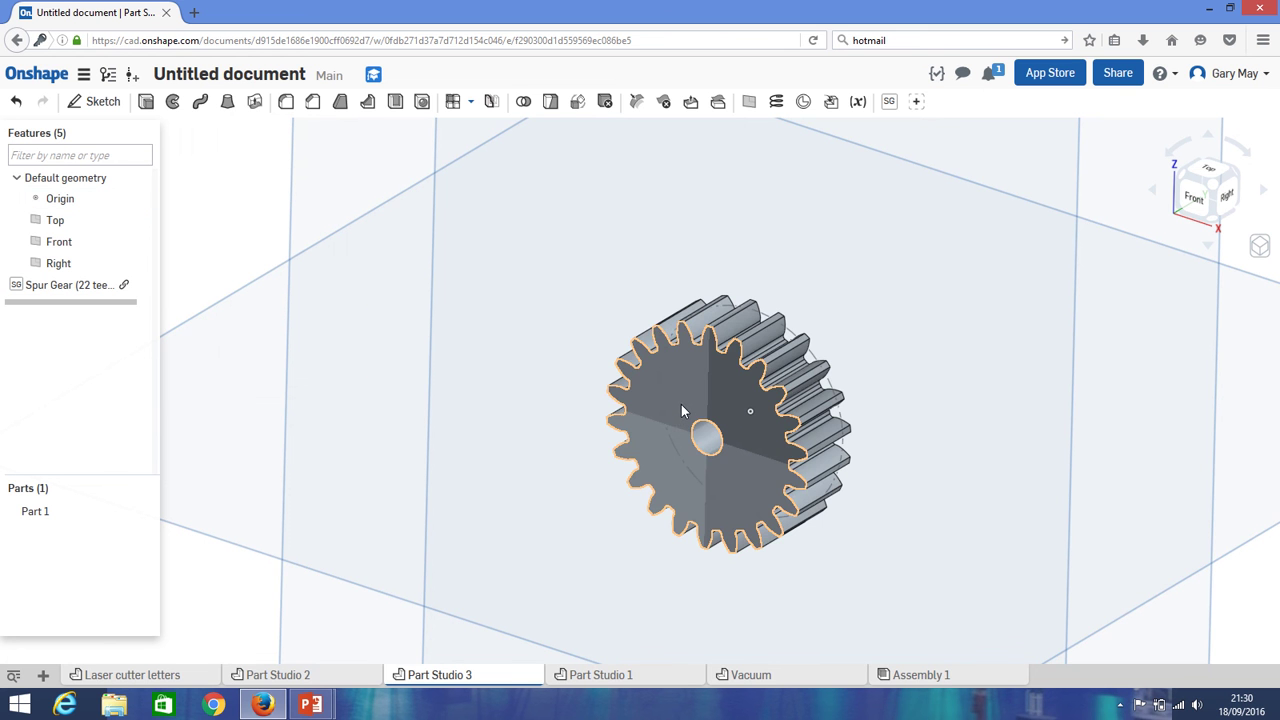
mouse_move(690, 404)
right_mouse_down()
mouse_move(651, 423)
mouse_move(691, 403)
right_mouse_up()
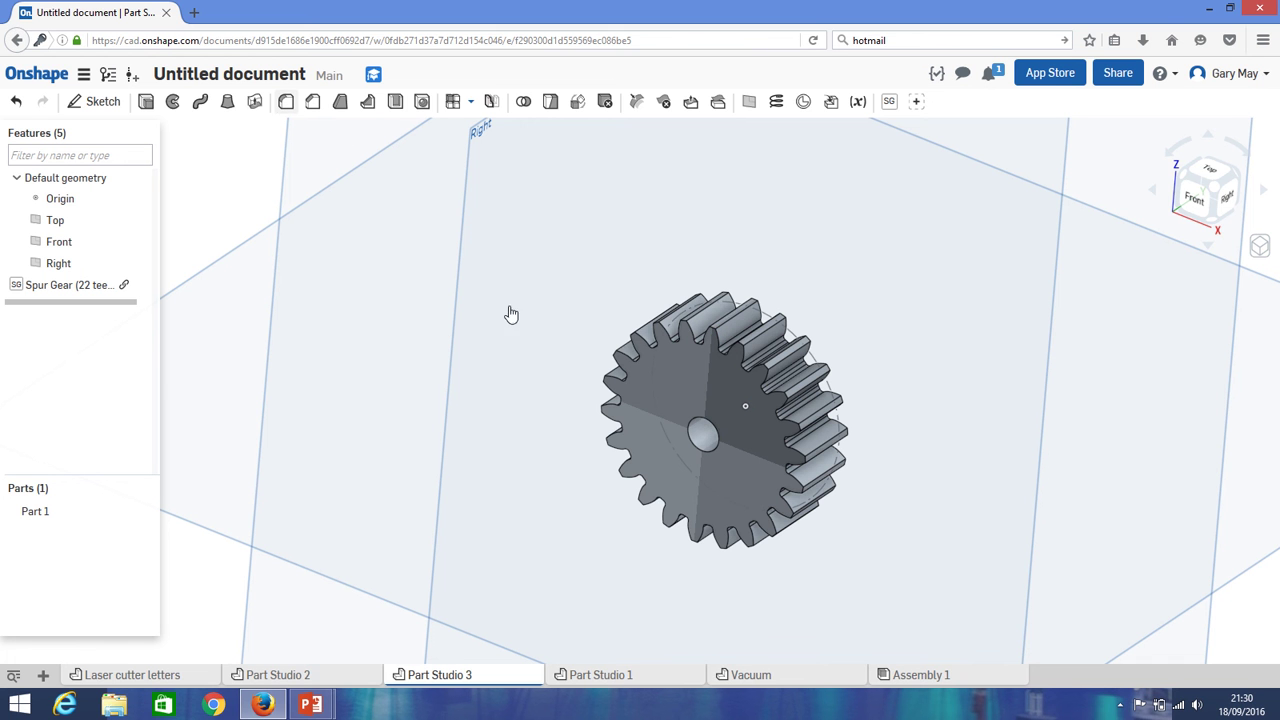
Fillet the edges of the gear's front and back faces with a 0.5 mm radius
left_click(285, 101)
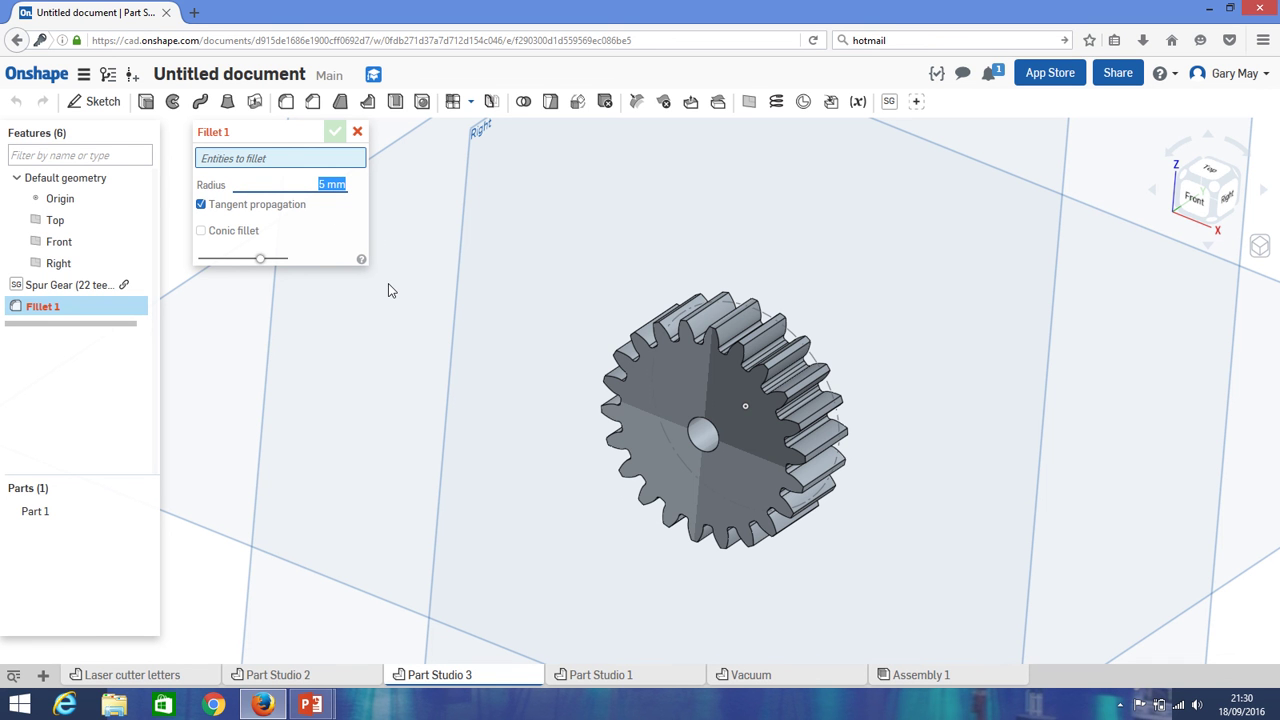
type("0.5")
left_click(677, 382)
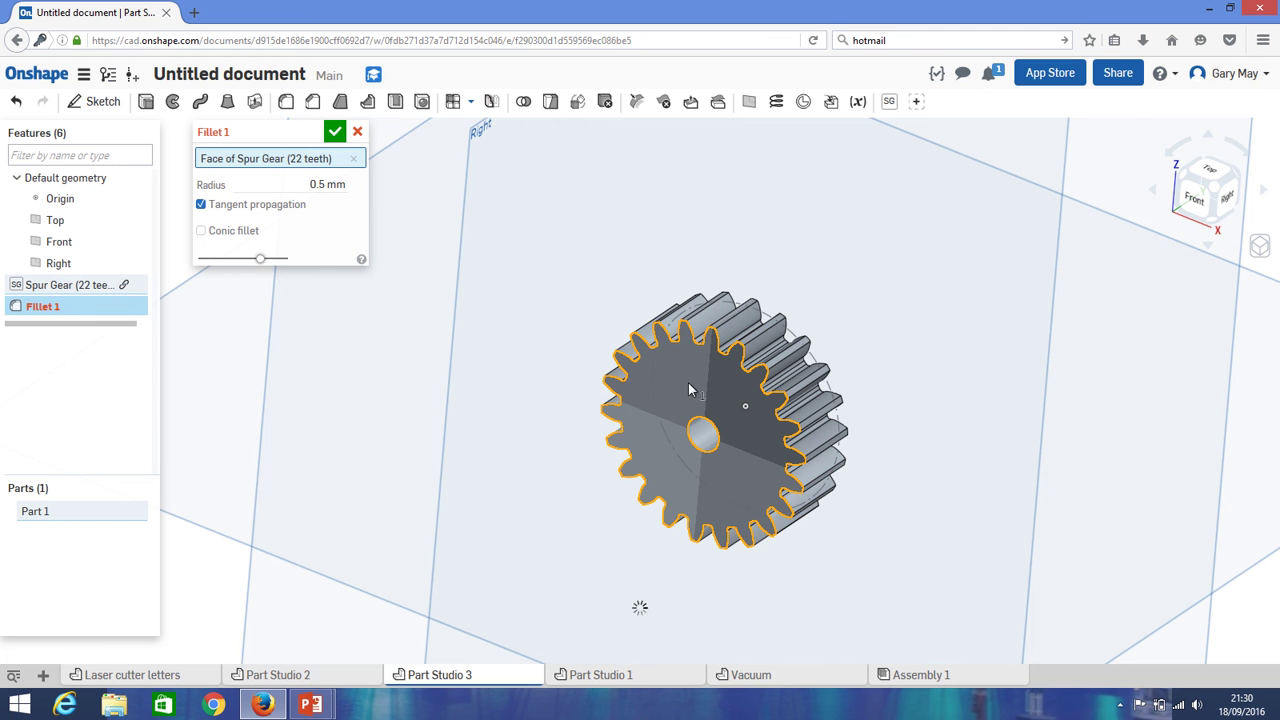
scroll(688, 390, "up", 4)
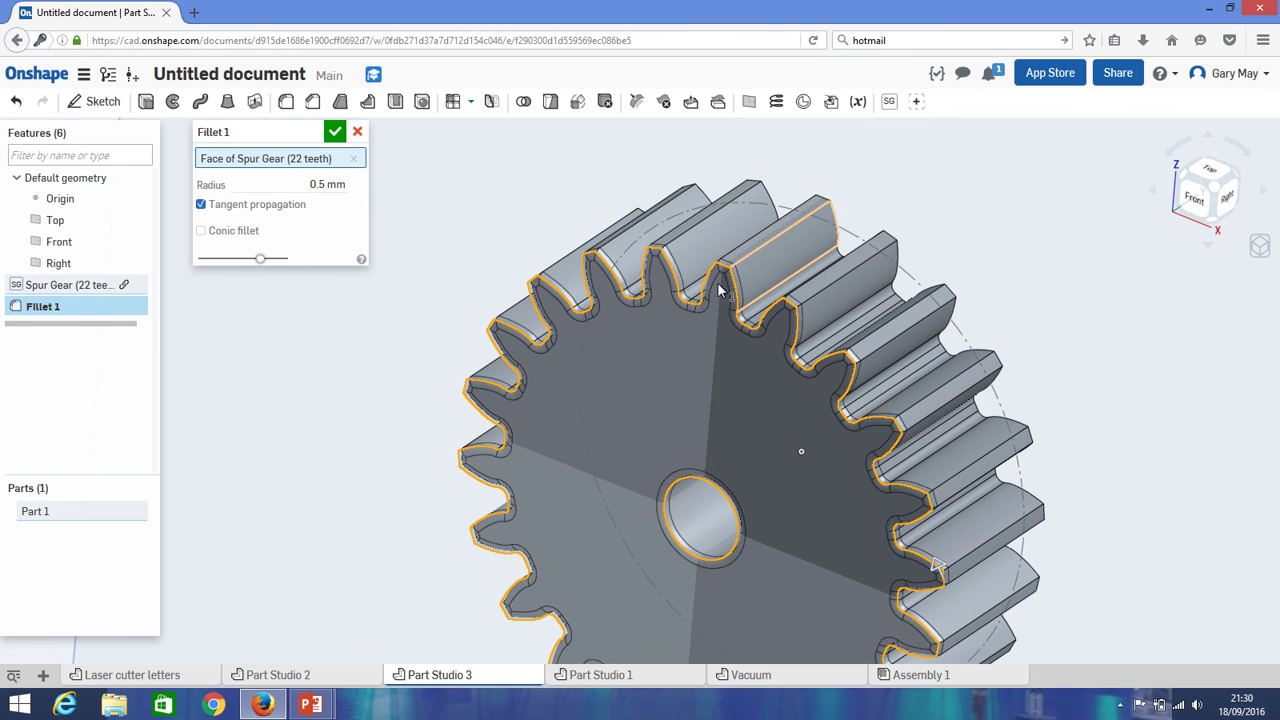
scroll(697, 395, "down", 4)
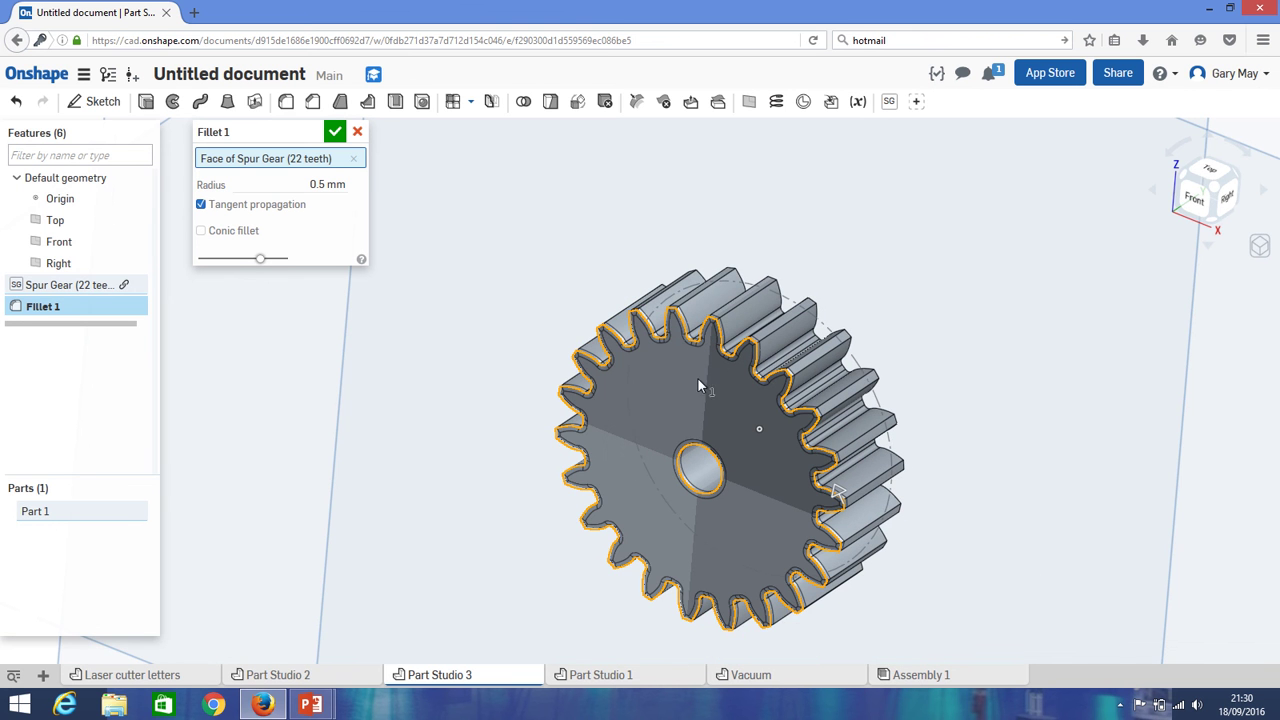
mouse_move(702, 398)
right_mouse_down()
mouse_move(583, 440)
mouse_move(726, 400)
right_mouse_up()
left_click(725, 390)
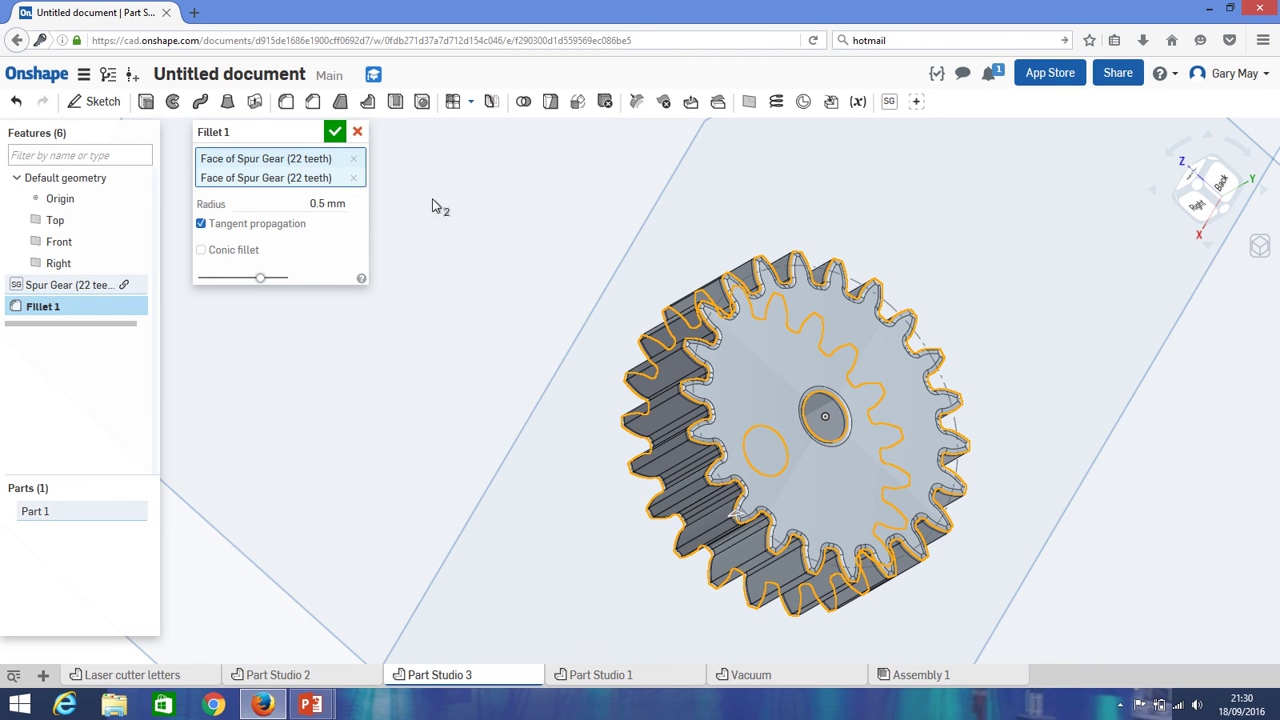
left_click(336, 133)
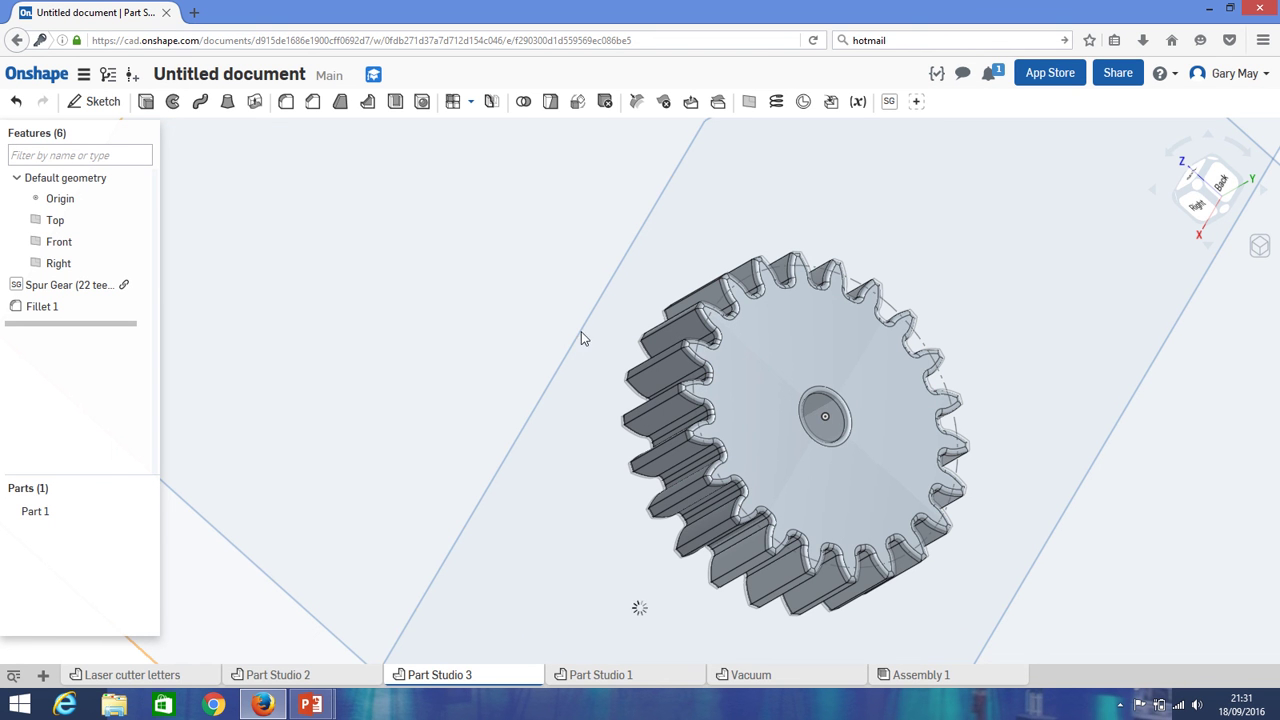
Open the Export dialog for Part 1 and show its format list
right_click(53, 514)
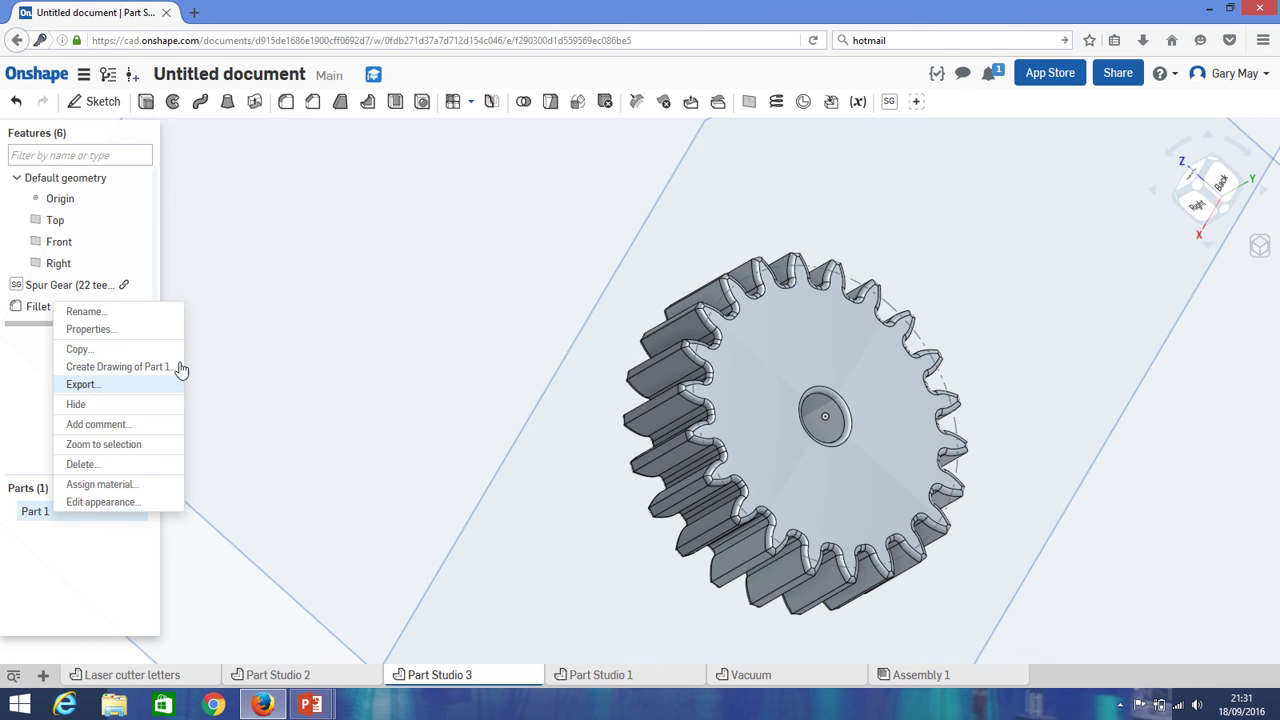
left_click(347, 289)
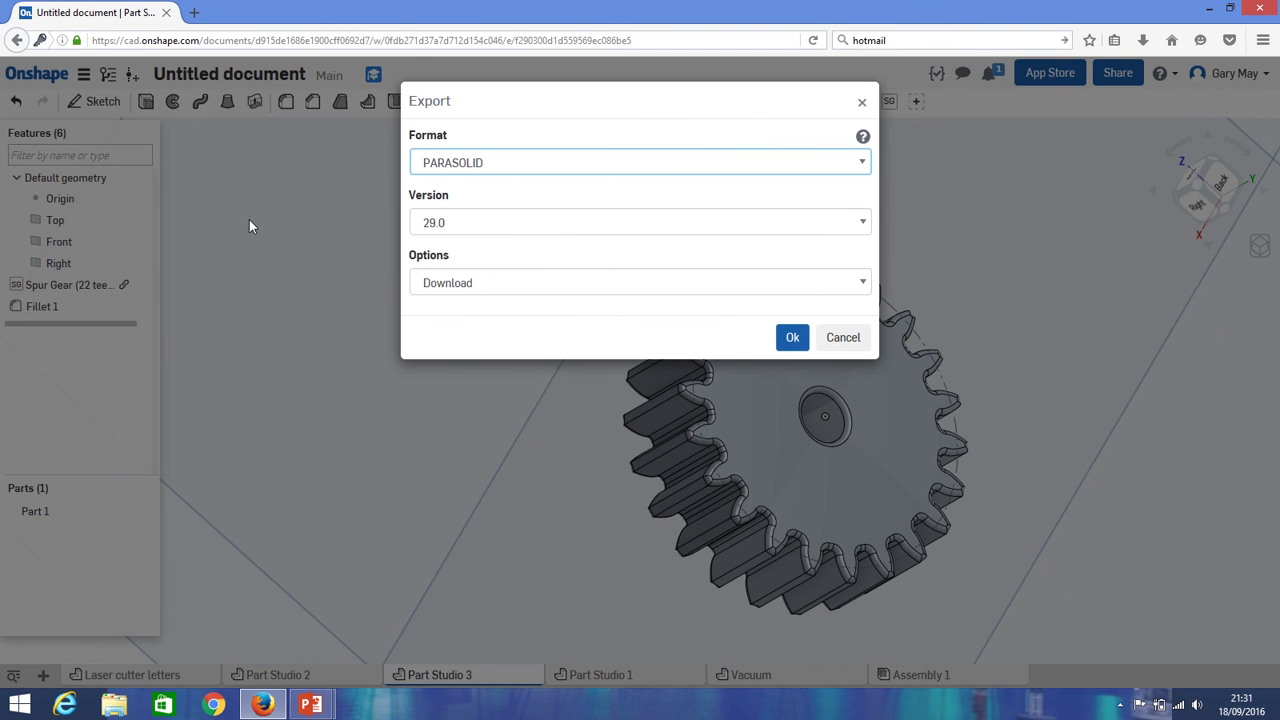
left_click(643, 168)
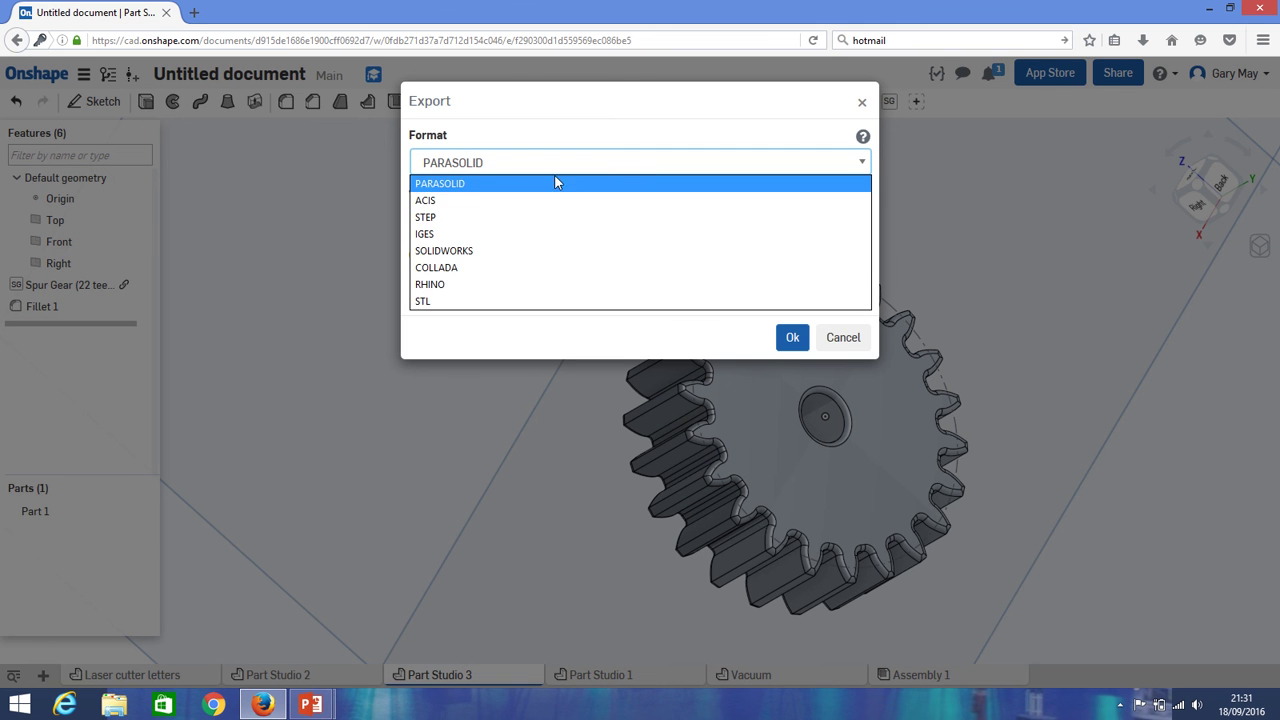
Export Part 1 as a Fine-resolution STL, downloaded and stored in a new tab
left_click(453, 302)
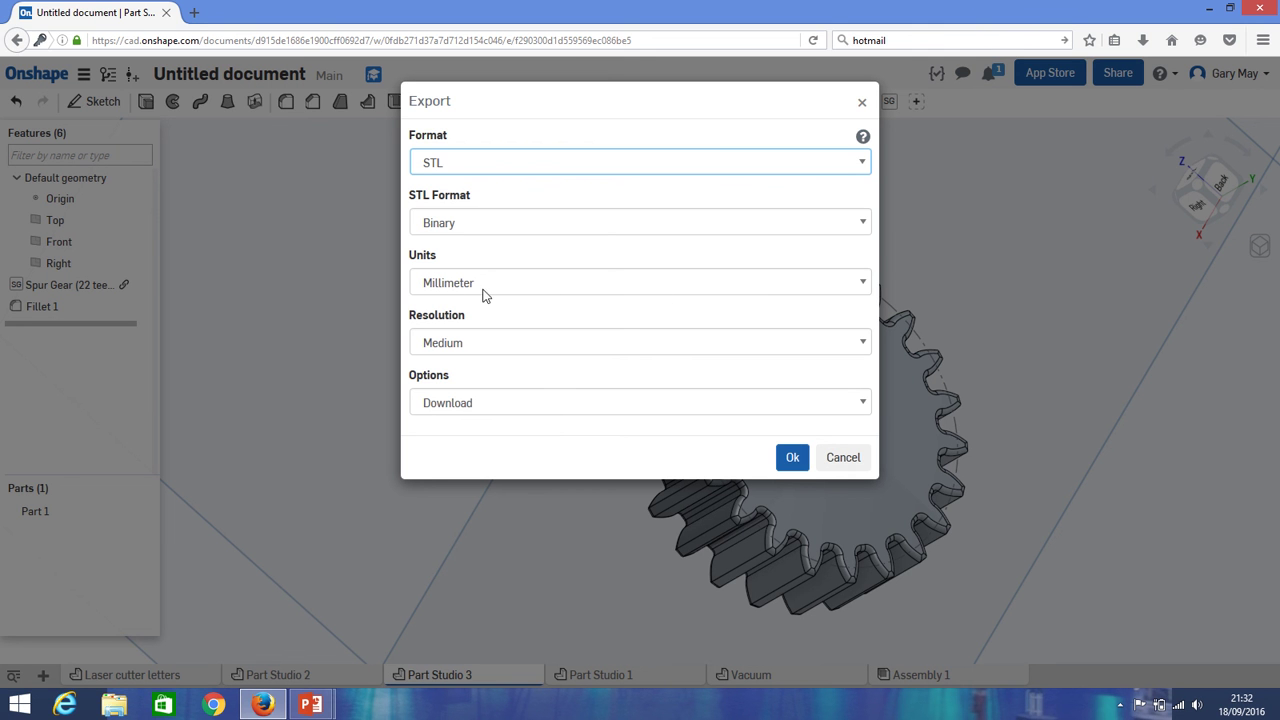
left_click(622, 345)
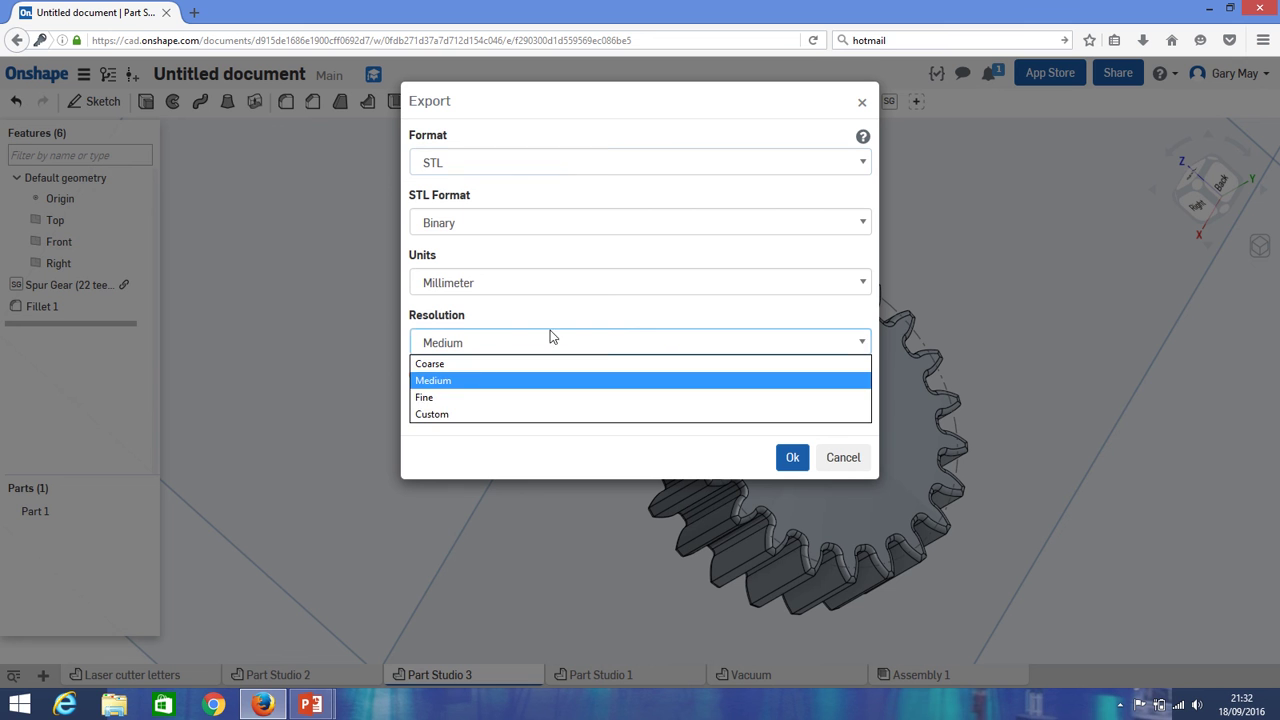
left_click(467, 398)
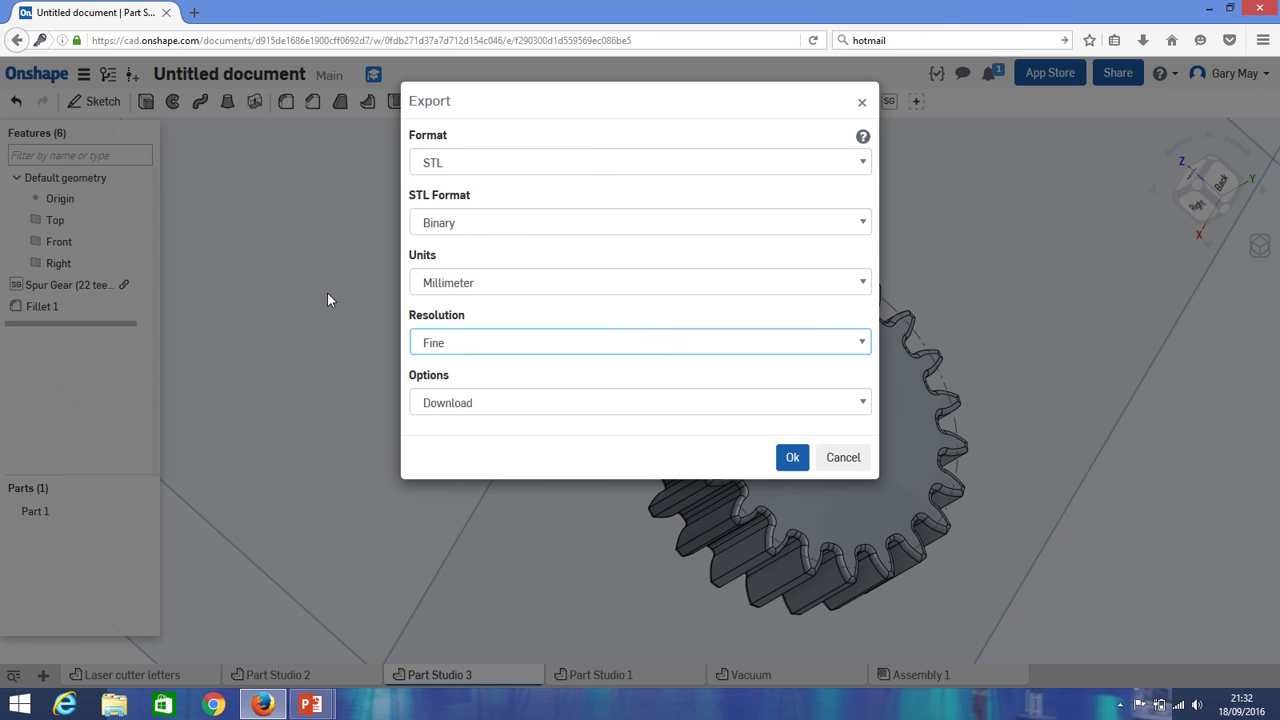
left_click(512, 408)
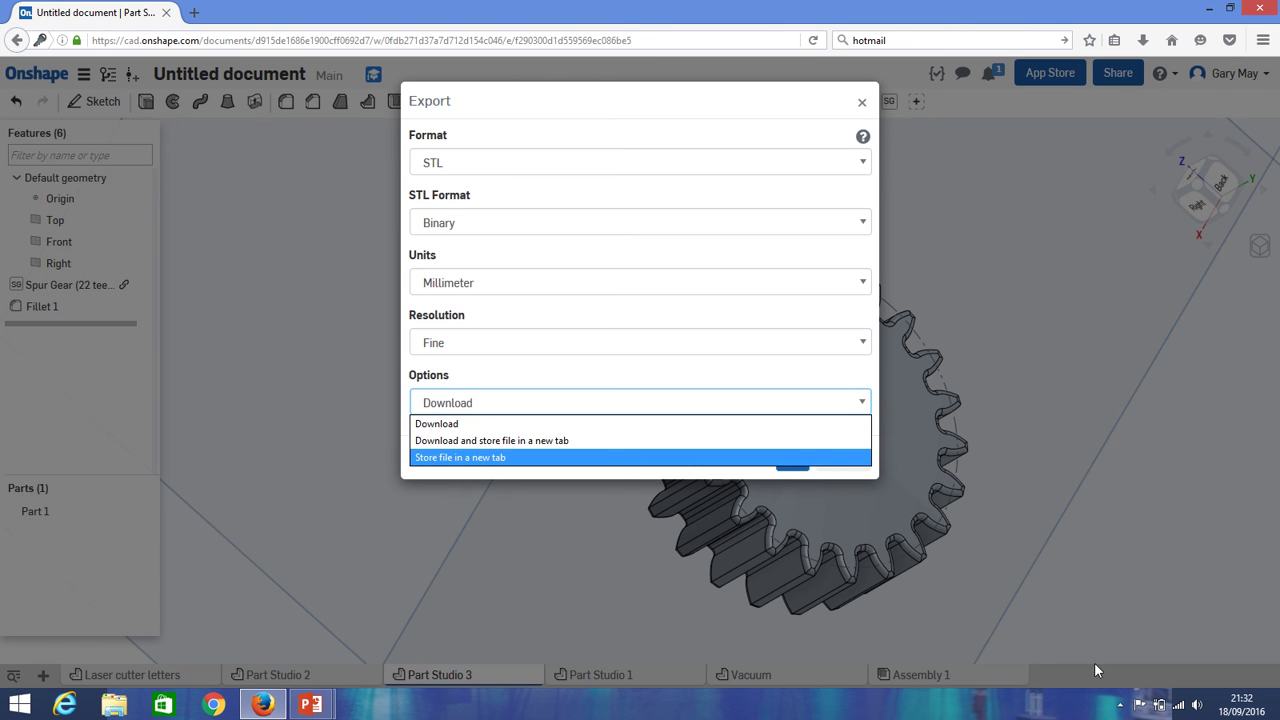
left_click(489, 441)
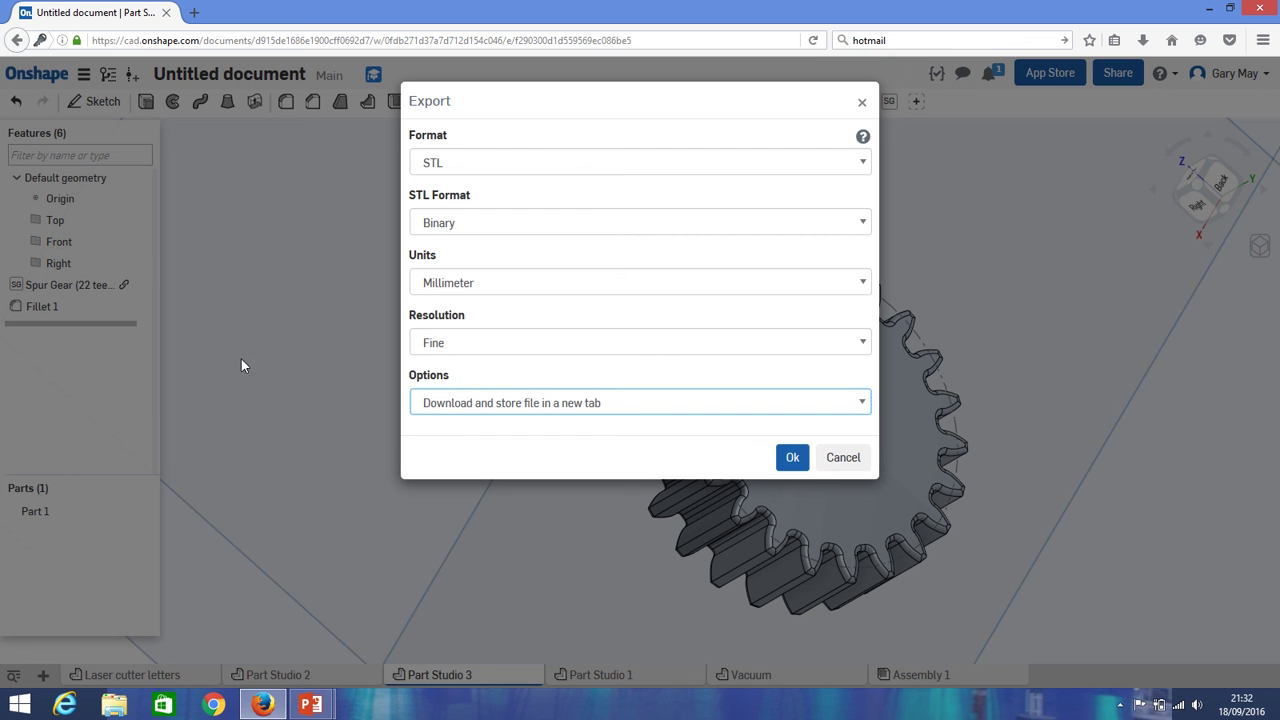
left_click(791, 458)
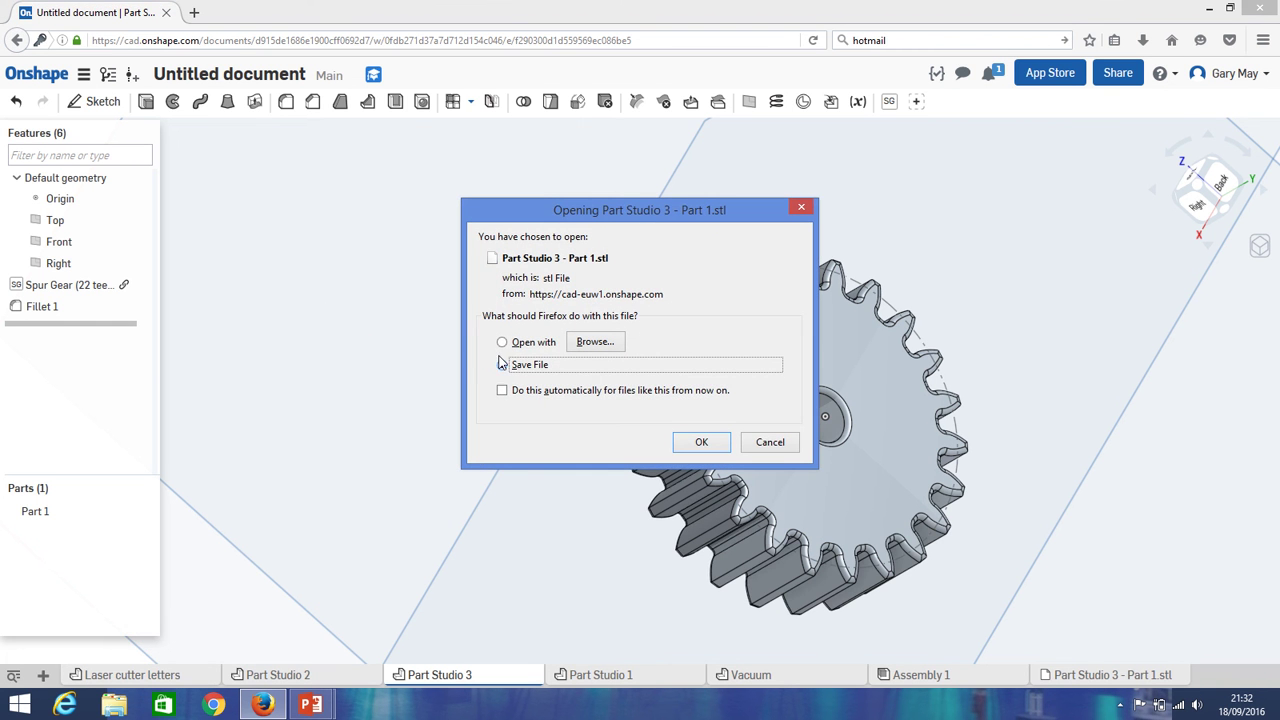
Save Part Studio 3 - Part 1.stl to disk in Firefox
left_click(703, 443)
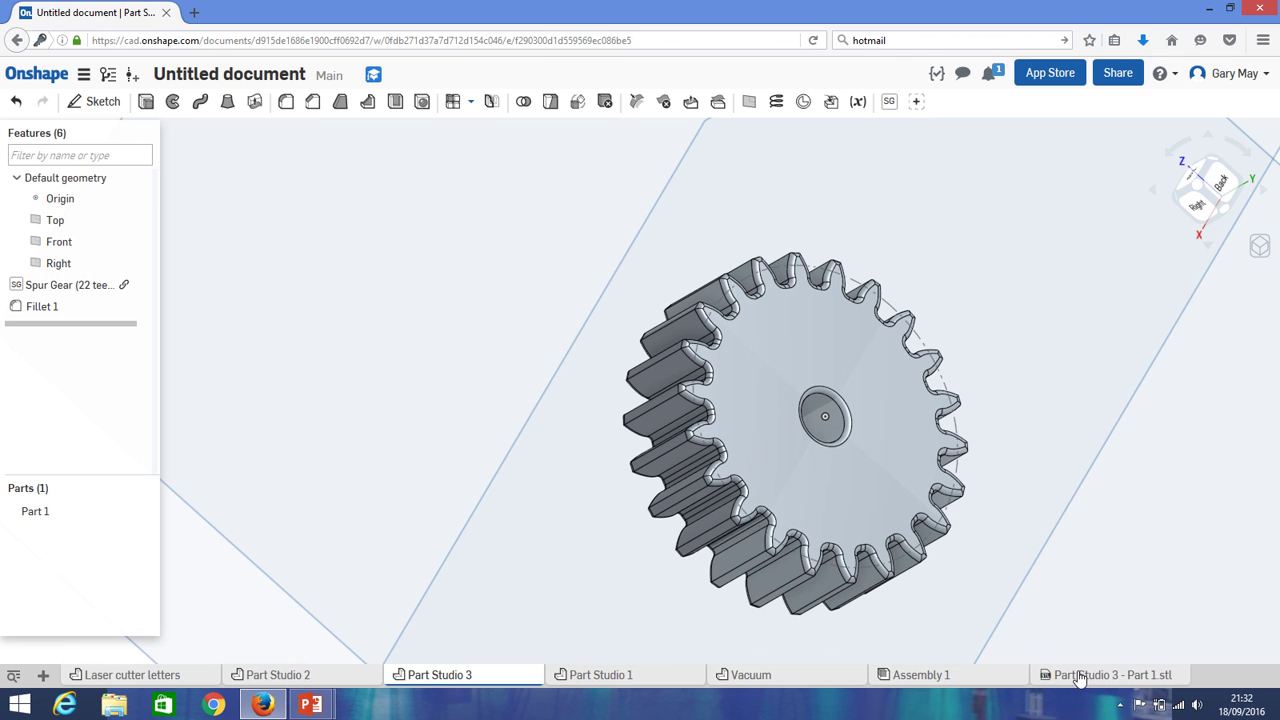
Open the folder containing the downloaded 'Part Studio 3 - Part 1.stl' from Firefox's downloads list
left_click(1140, 44)
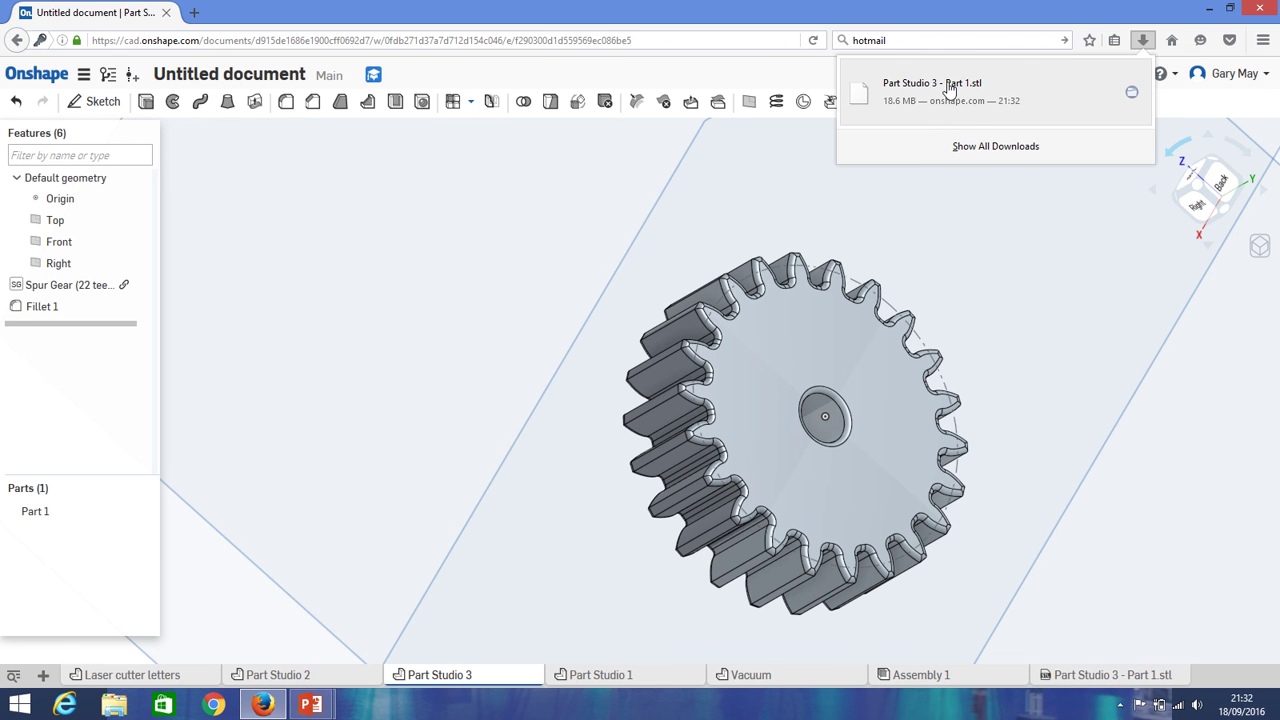
right_click(940, 102)
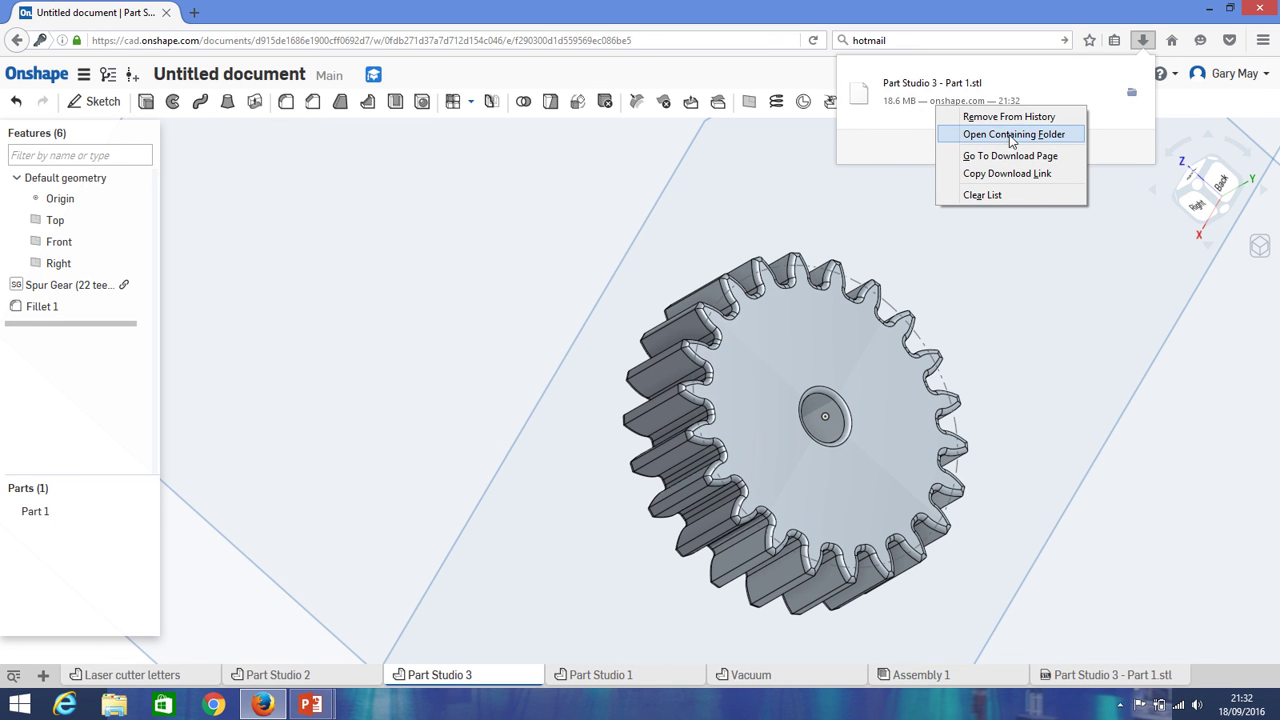
left_click(1008, 140)
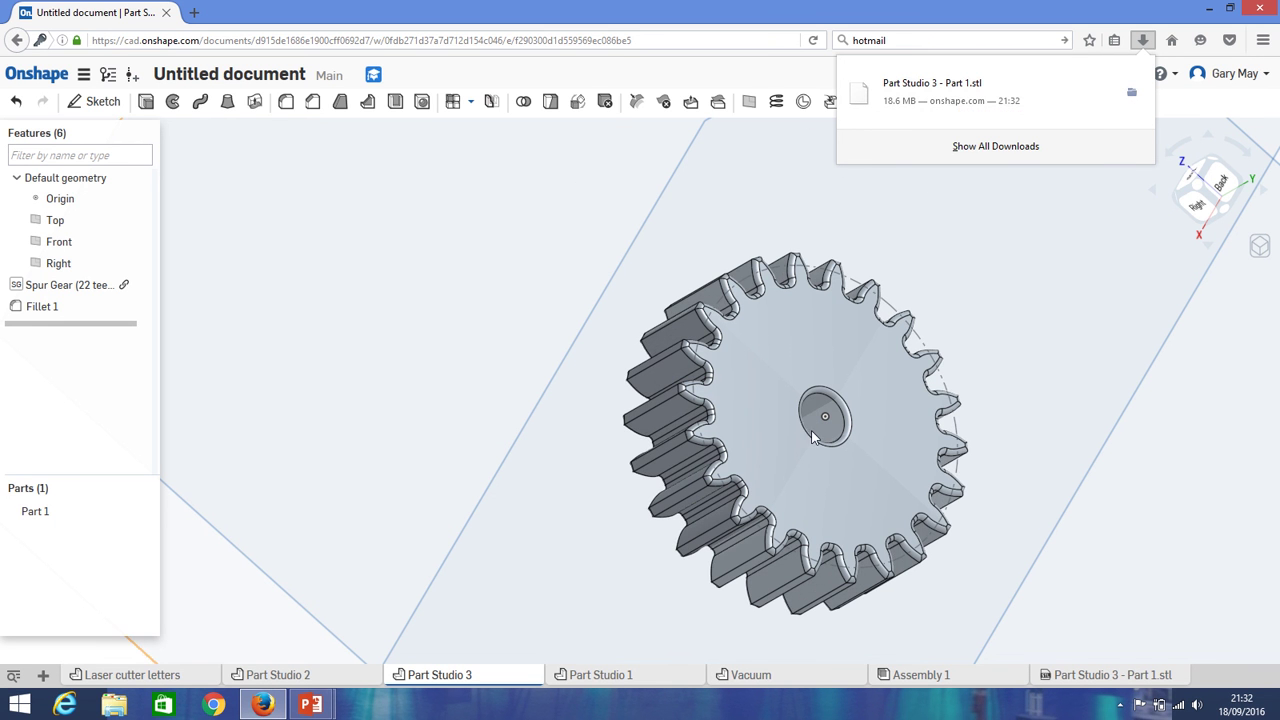